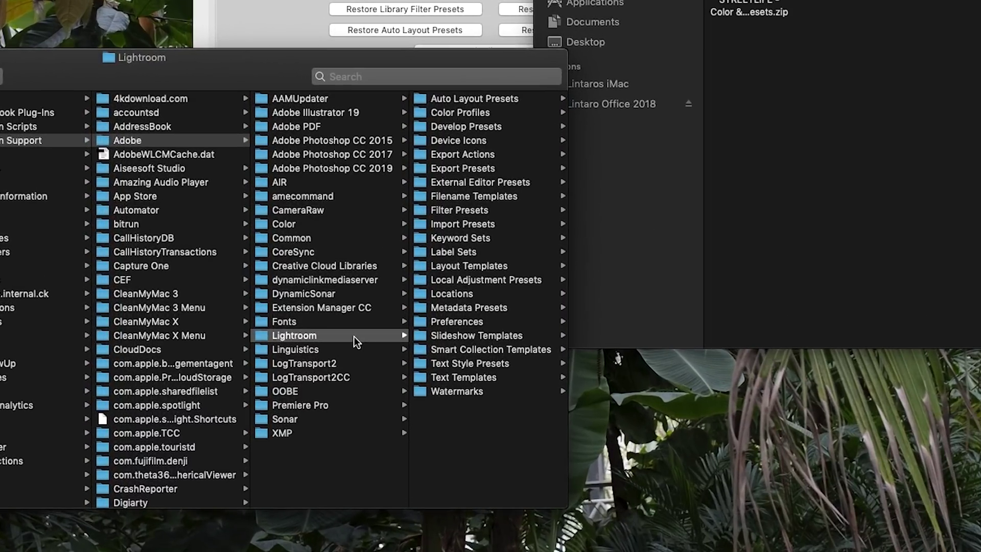
Open Lightroom's Develop Presets folder, and unpack the STREETLIFE preset archive in the Preset Demo folder and open its contents.
{"action": "left_click", "coordinate": [464, 128]}
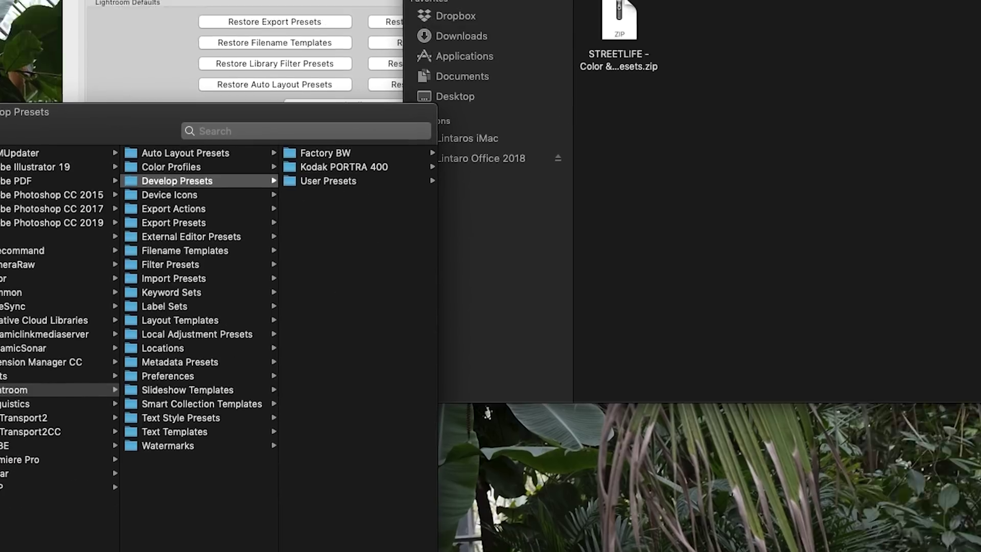
{"action": "left_click_drag", "start_coordinate": [521, 95], "coordinate": [505, 161]}
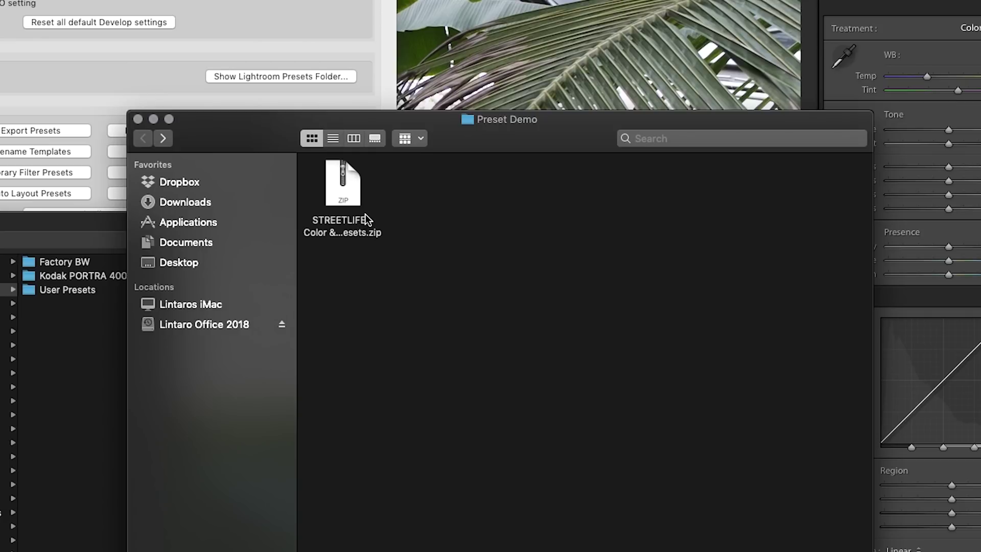
{"action": "double_click", "coordinate": [350, 191]}
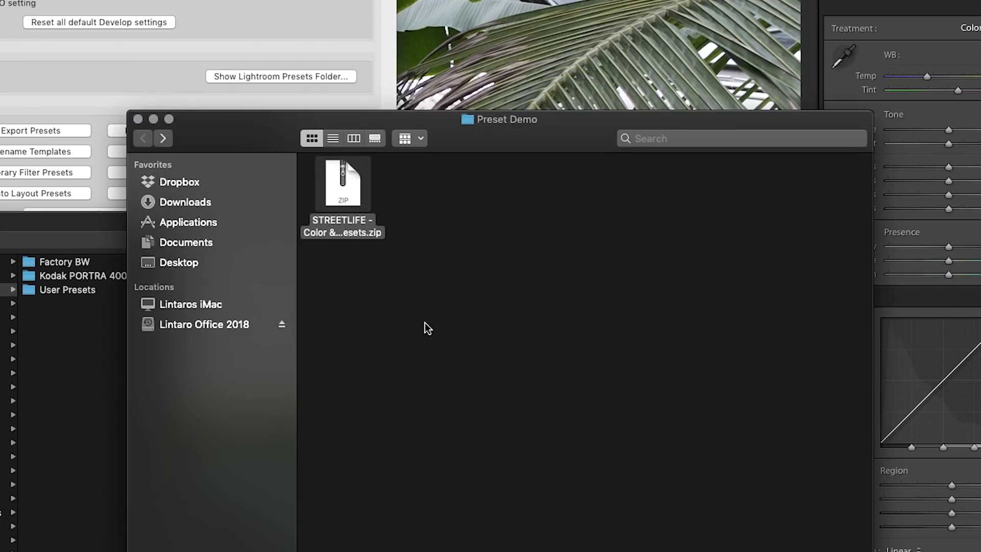
{"action": "double_click", "coordinate": [352, 177]}
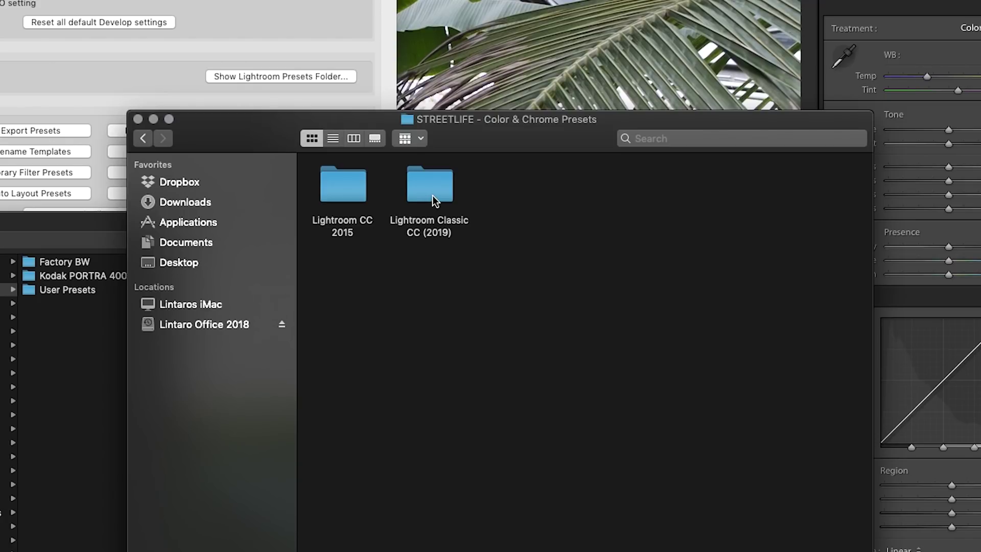
Copy the STREETLIFE - Color & Chrome folder of .lrtemplate files from Lightroom CC 2015 into the Develop Presets folder.
{"action": "double_click", "coordinate": [352, 191]}
{"action": "double_click", "coordinate": [352, 192]}
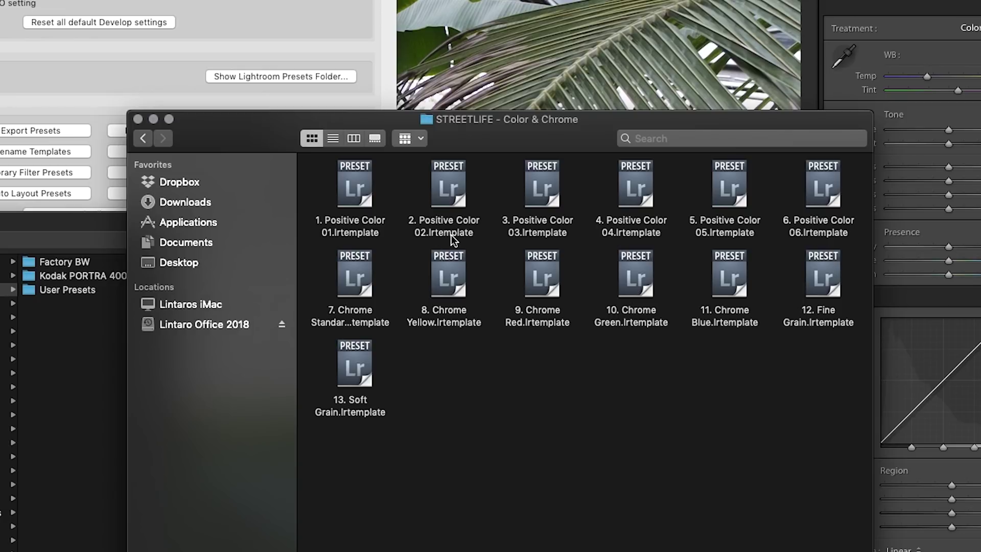
{"action": "left_click", "coordinate": [143, 139]}
{"action": "left_click", "coordinate": [334, 201]}
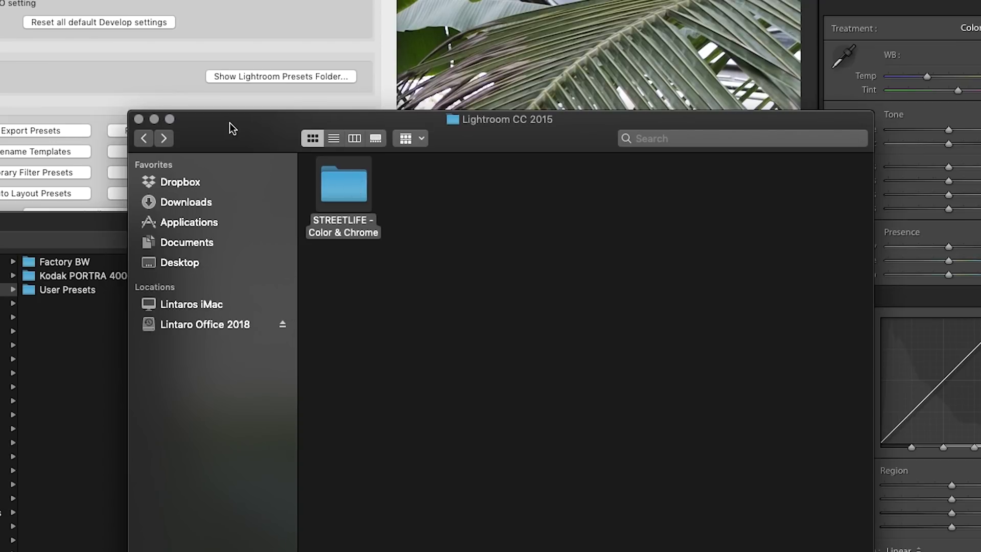
{"action": "left_click_drag", "start_coordinate": [228, 124], "coordinate": [322, 161]}
{"action": "left_click_drag", "start_coordinate": [499, 202], "coordinate": [128, 346]}
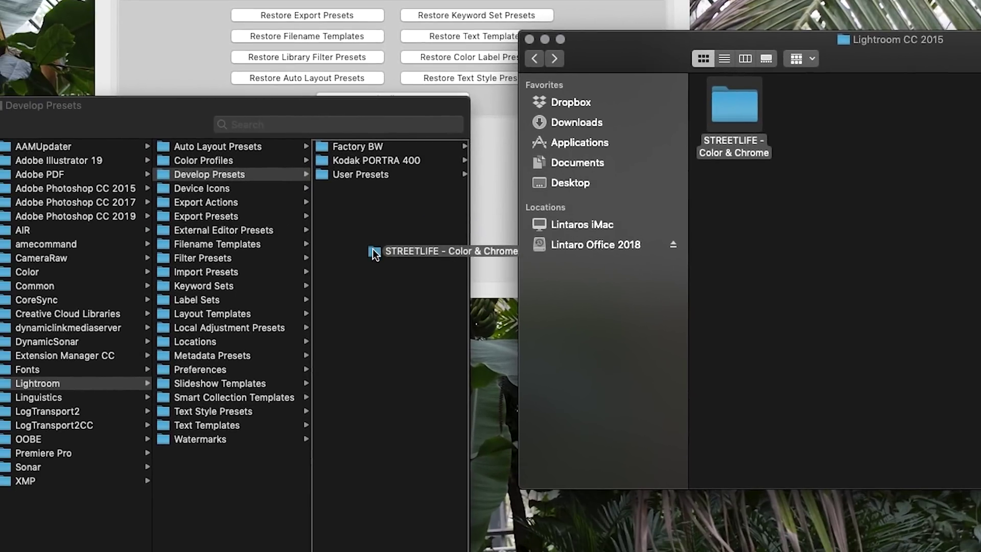
{"action": "left_click_drag", "start_coordinate": [357, 256], "coordinate": [357, 256]}
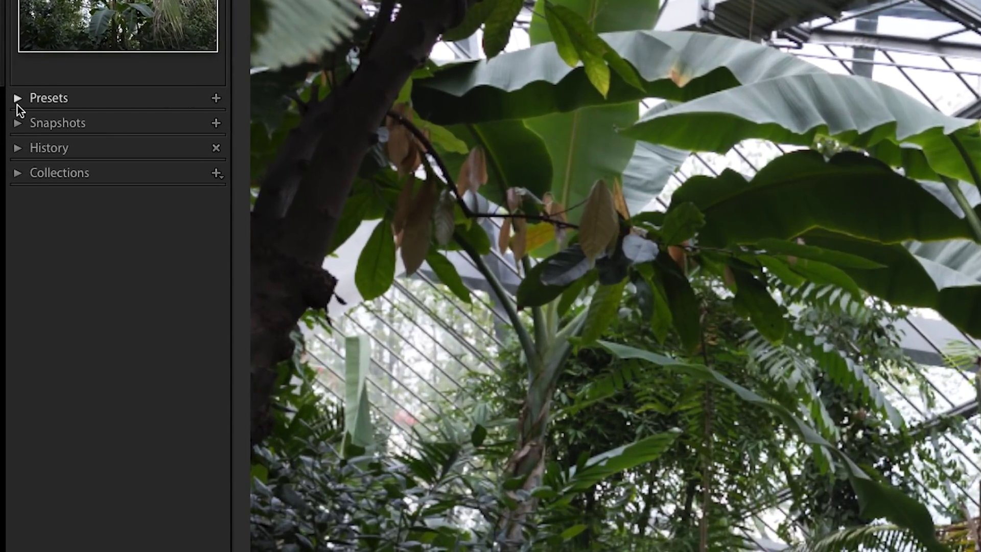
Show the installed STREETLIFE - Color & Chrome presets in the older Lightroom version's preset list.
{"action": "left_click", "coordinate": [17, 99]}
{"action": "left_click", "coordinate": [44, 267]}
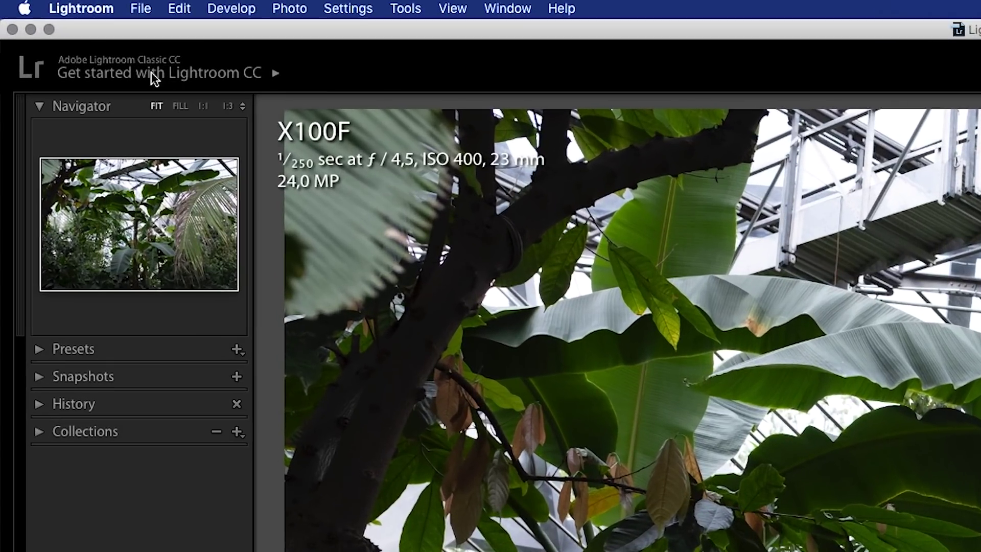
Reveal the other Lightroom presets location from the Lightroom Classic preferences and open the CameraRaw Settings folder.
{"action": "left_click", "coordinate": [44, 4]}
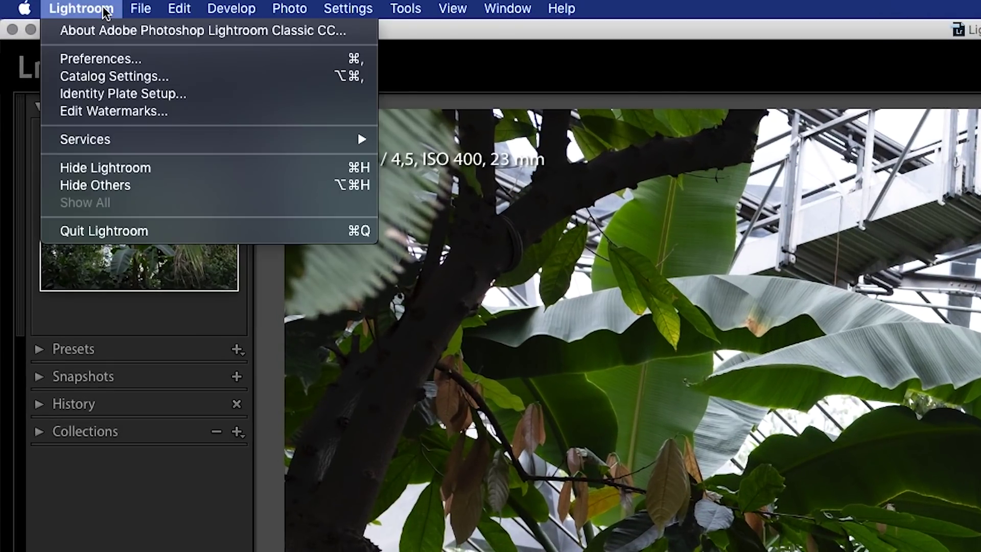
{"action": "left_click", "coordinate": [104, 58]}
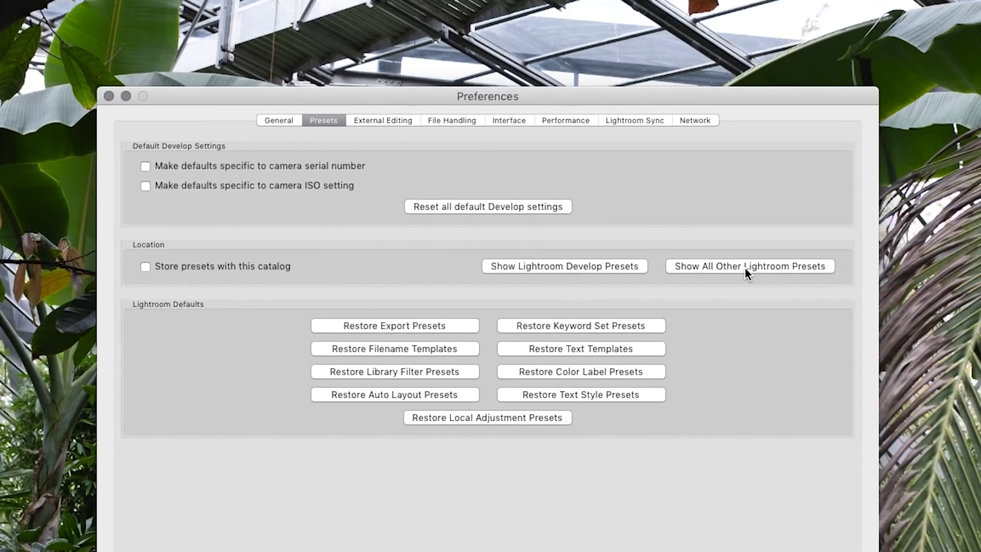
{"action": "left_click", "coordinate": [744, 266]}
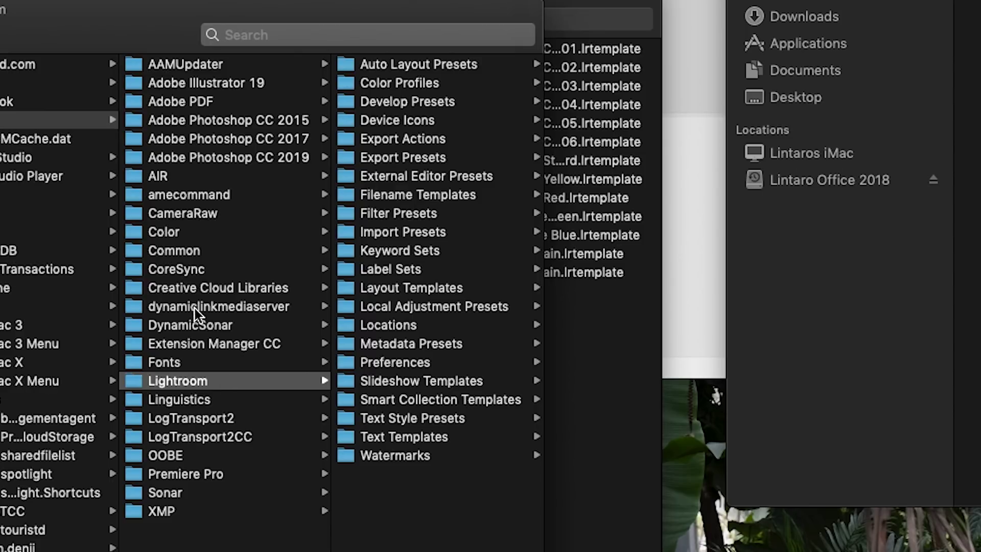
{"action": "left_click", "coordinate": [203, 213]}
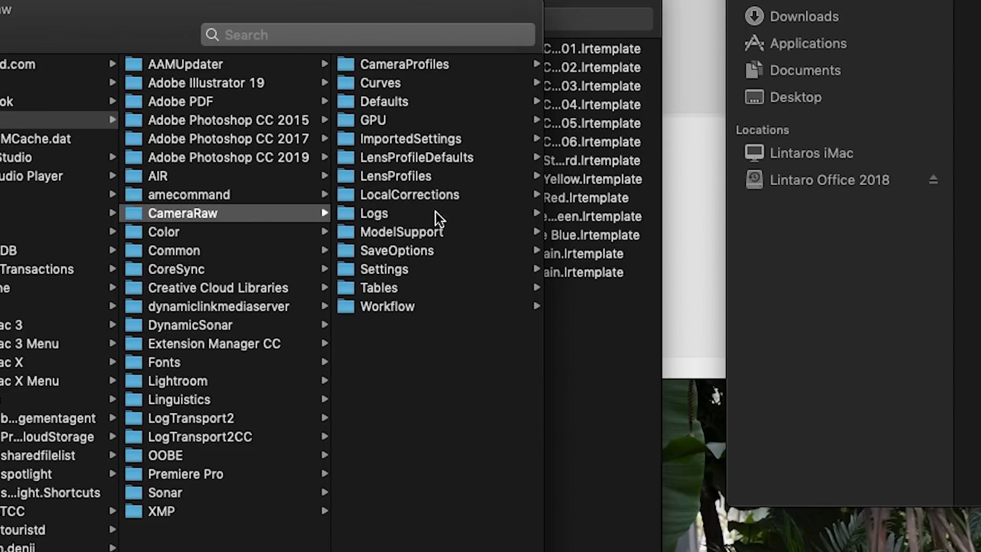
{"action": "left_click", "coordinate": [400, 269]}
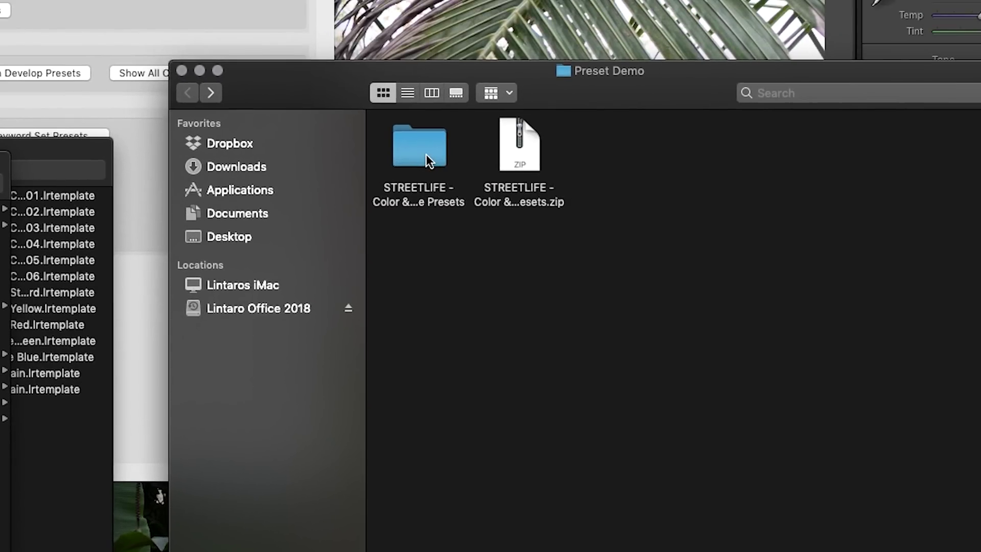
Copy the STREETLIFE - Color & Chrome folder of .xmp files from Lightroom Classic CC (2019) into CameraRaw's Settings folder.
{"action": "double_click", "coordinate": [426, 156]}
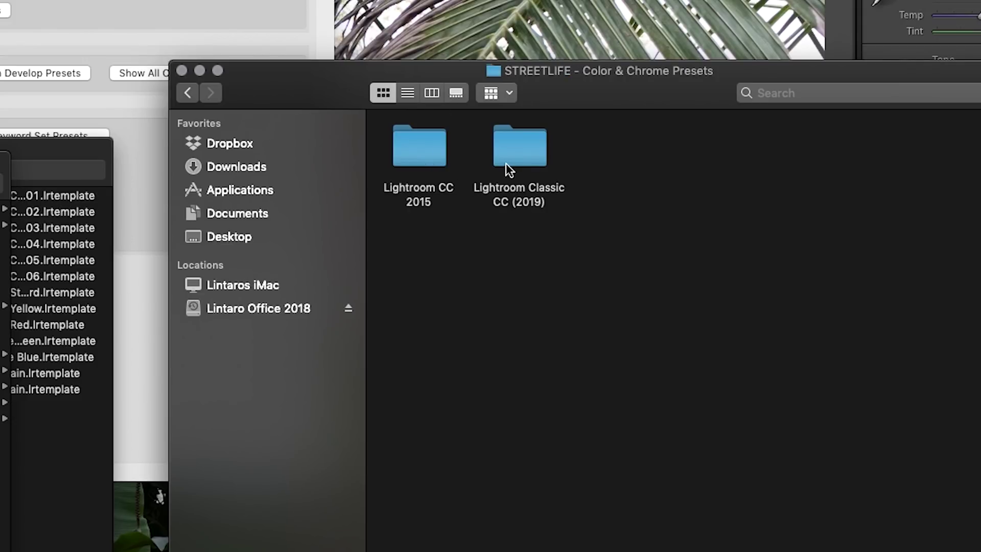
{"action": "double_click", "coordinate": [518, 148]}
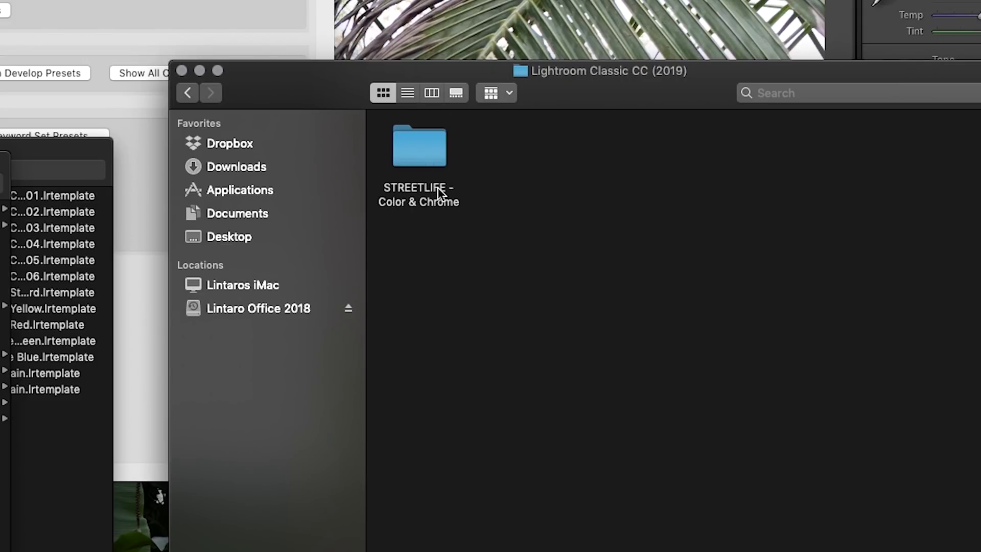
{"action": "double_click", "coordinate": [430, 150]}
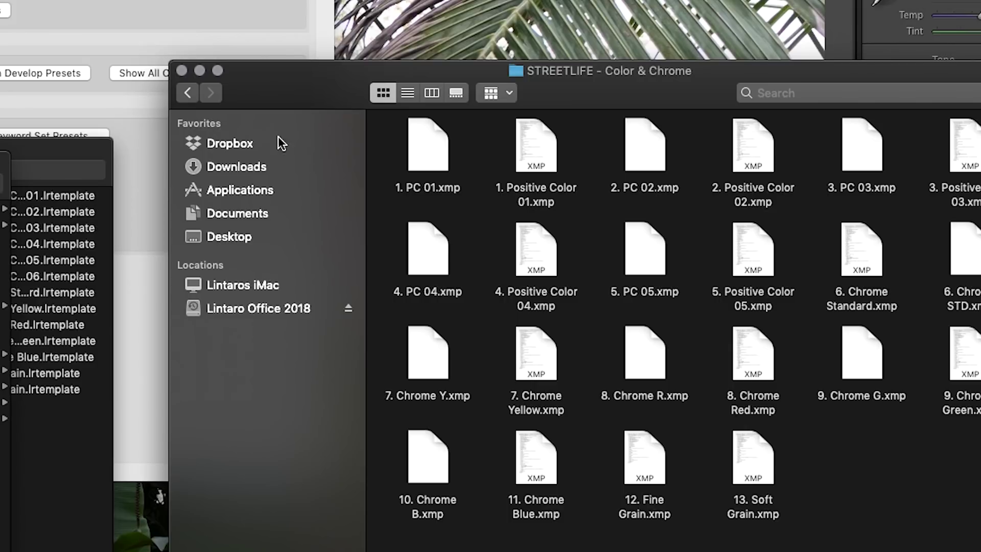
{"action": "left_click", "coordinate": [187, 93]}
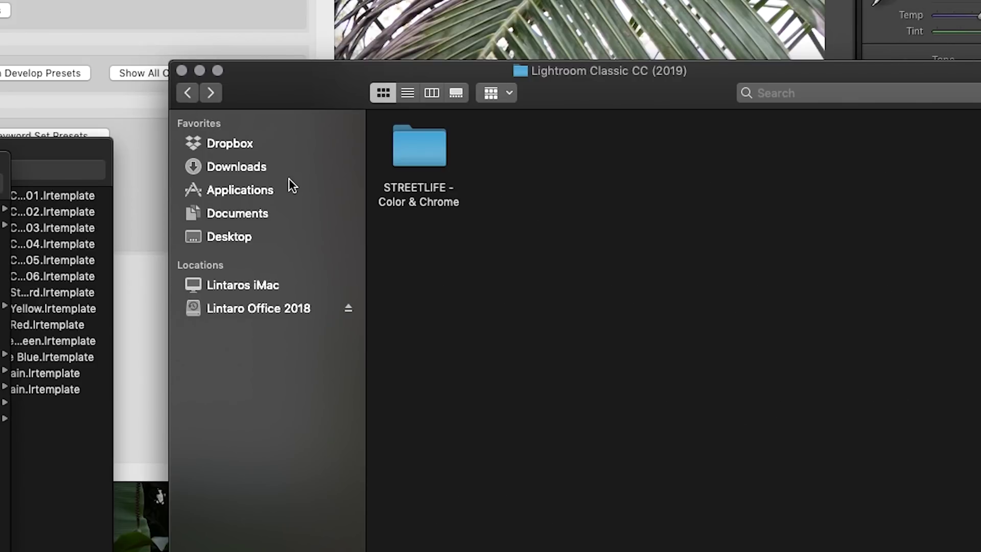
{"action": "left_click", "coordinate": [437, 154]}
{"action": "left_click_drag", "start_coordinate": [427, 148], "coordinate": [323, 431]}
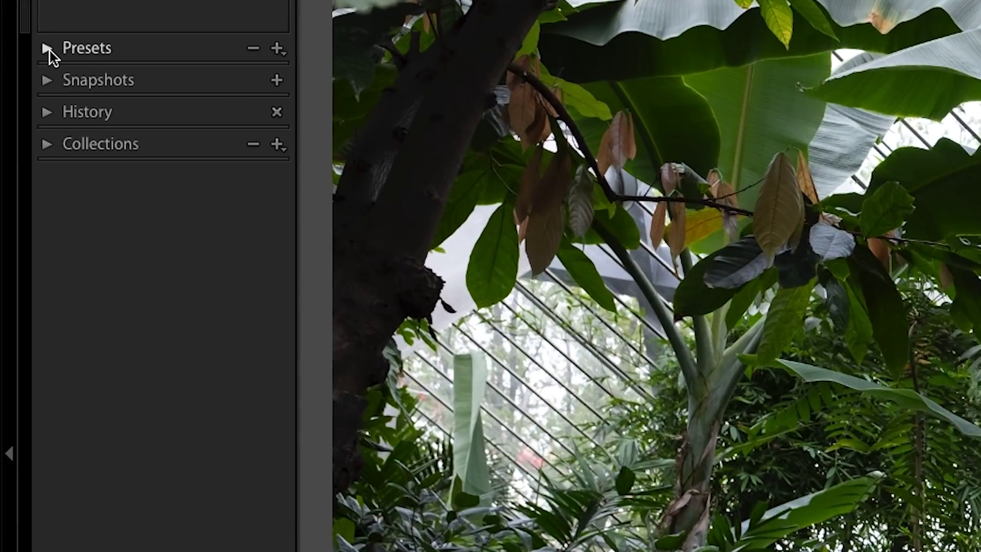
Expand the STREETLIFE - Color & Chrome preset group in Lightroom Classic.
{"action": "left_click", "coordinate": [16, 147]}
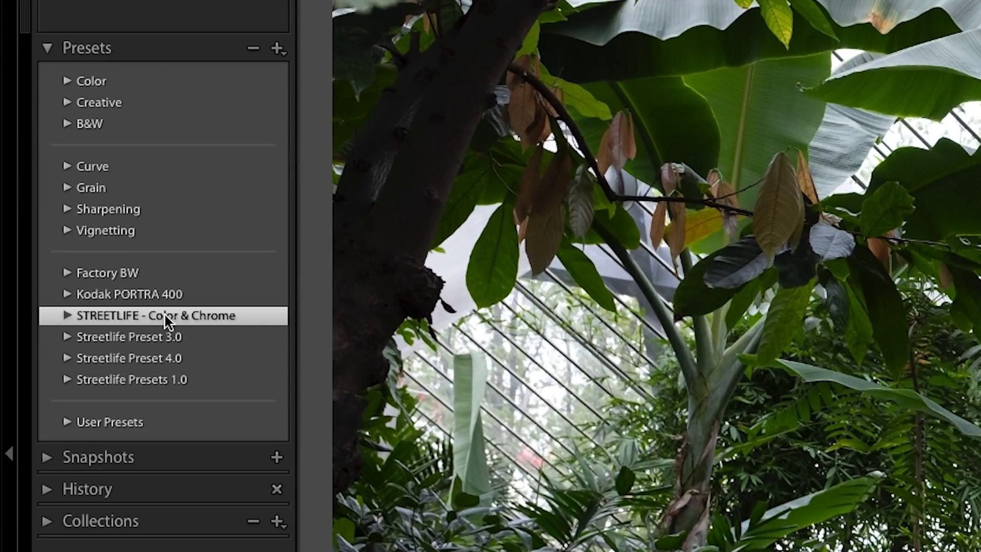
{"action": "left_click", "coordinate": [61, 313]}
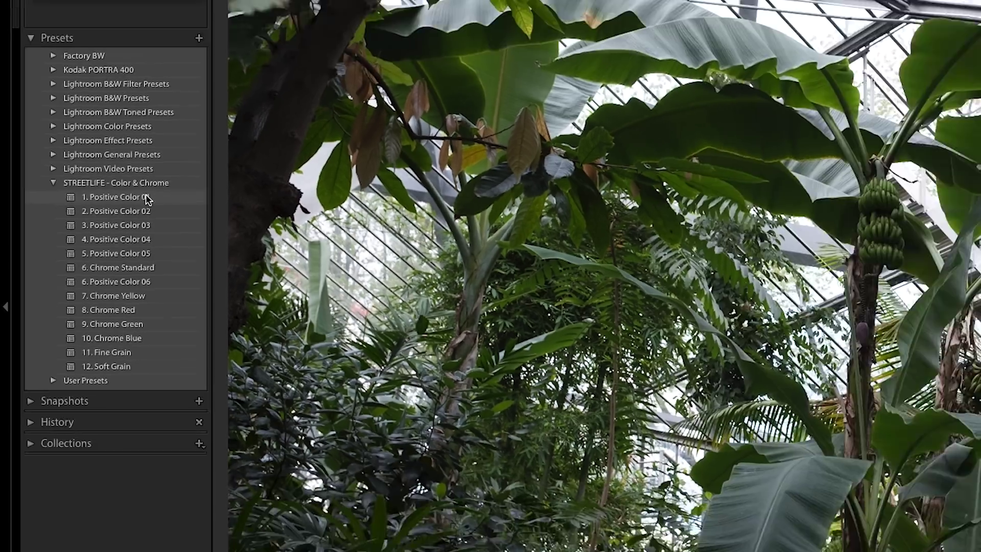
Apply the 1. Positive Color 01 preset in the older Lightroom version and examine its tone, HSL and detail settings.
{"action": "left_click", "coordinate": [226, 156]}
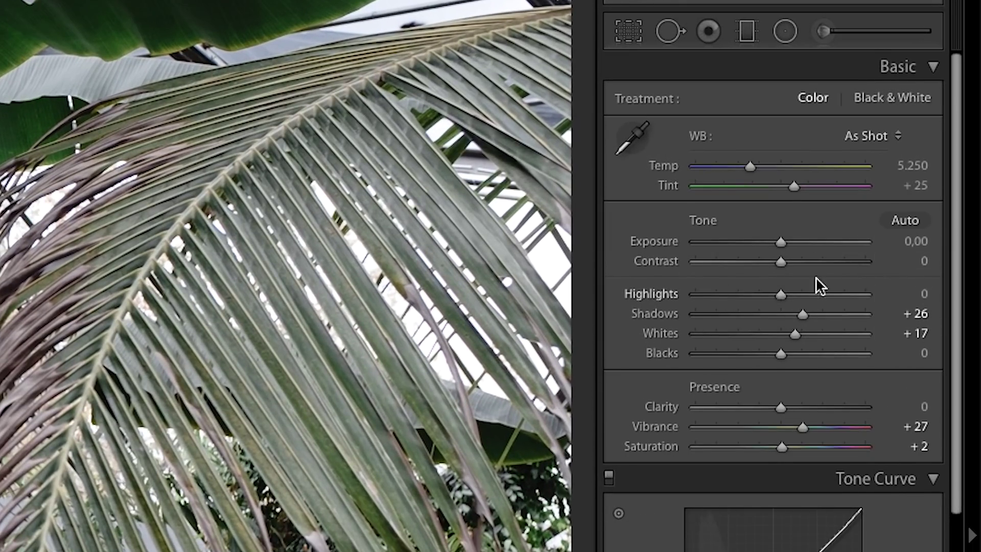
{"action": "scroll", "coordinate": [689, 245], "scroll_direction": "down", "scroll_amount": 6}
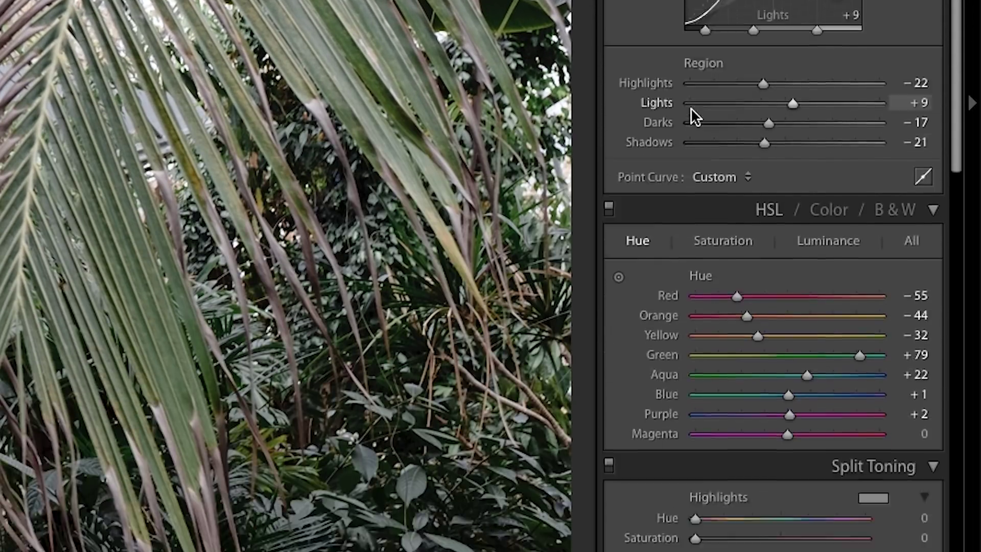
{"action": "scroll", "coordinate": [680, 76], "scroll_direction": "down", "scroll_amount": 5}
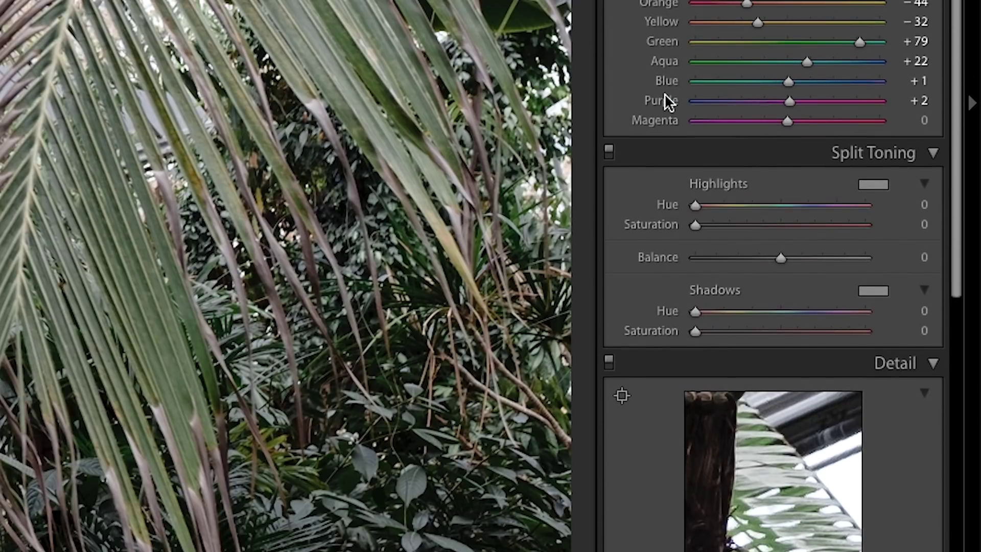
{"action": "scroll", "coordinate": [667, 95], "scroll_direction": "down", "scroll_amount": 15}
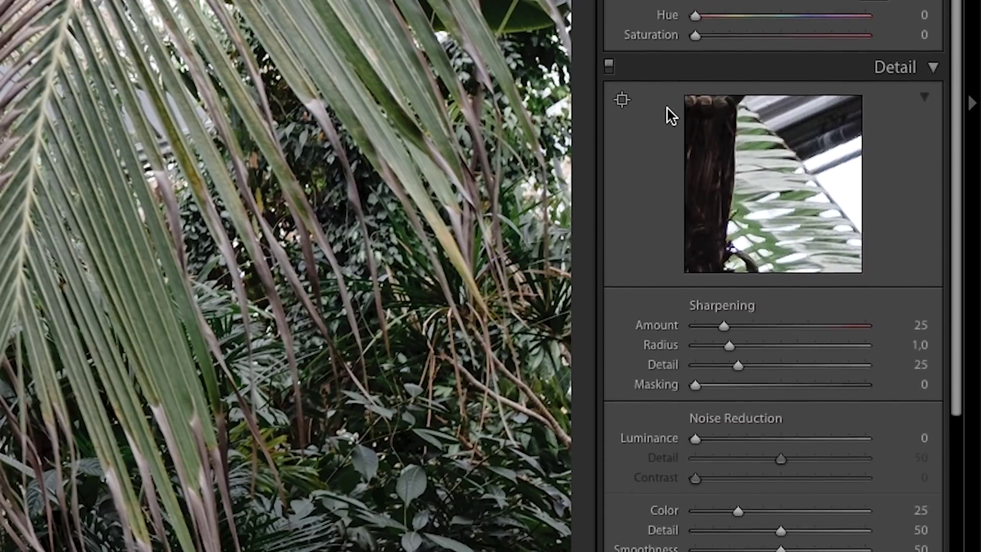
{"action": "scroll", "coordinate": [667, 110], "scroll_direction": "up", "scroll_amount": 10}
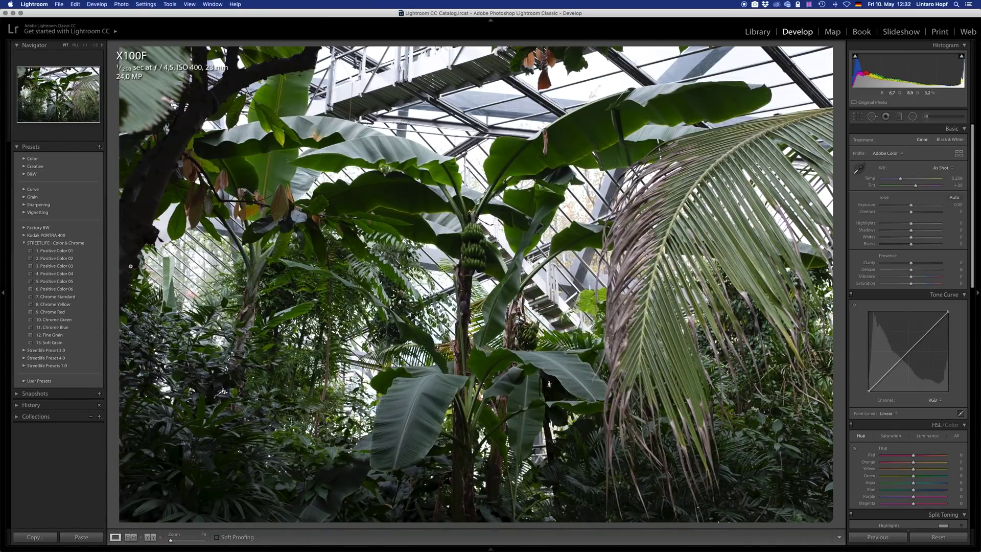
Apply the profile-based 1. Positive Color 01 preset to the greenhouse photo in Lightroom Classic and examine its Develop settings.
{"action": "left_click", "coordinate": [70, 251]}
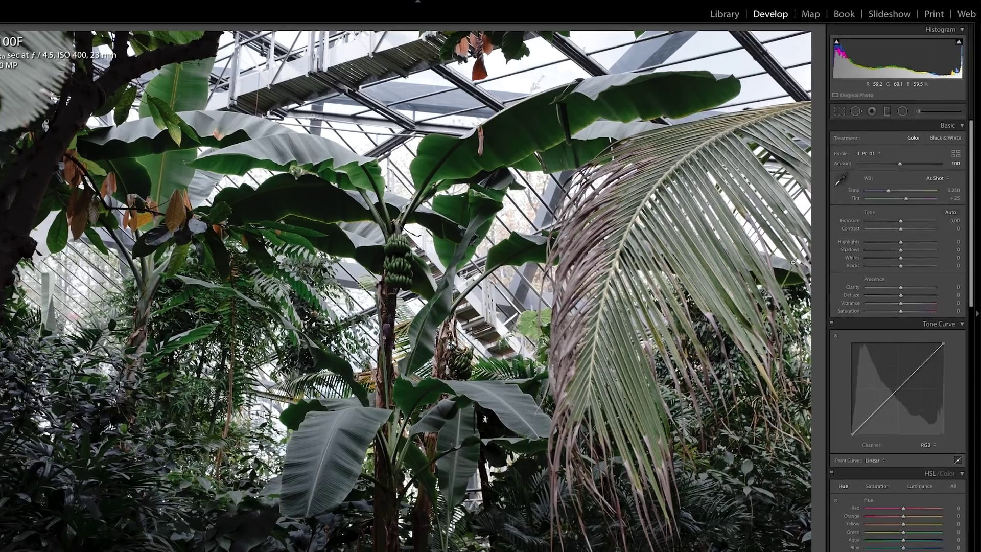
{"action": "scroll", "coordinate": [721, 354], "scroll_direction": "down", "scroll_amount": 8}
{"action": "scroll", "coordinate": [725, 353], "scroll_direction": "up", "scroll_amount": 9}
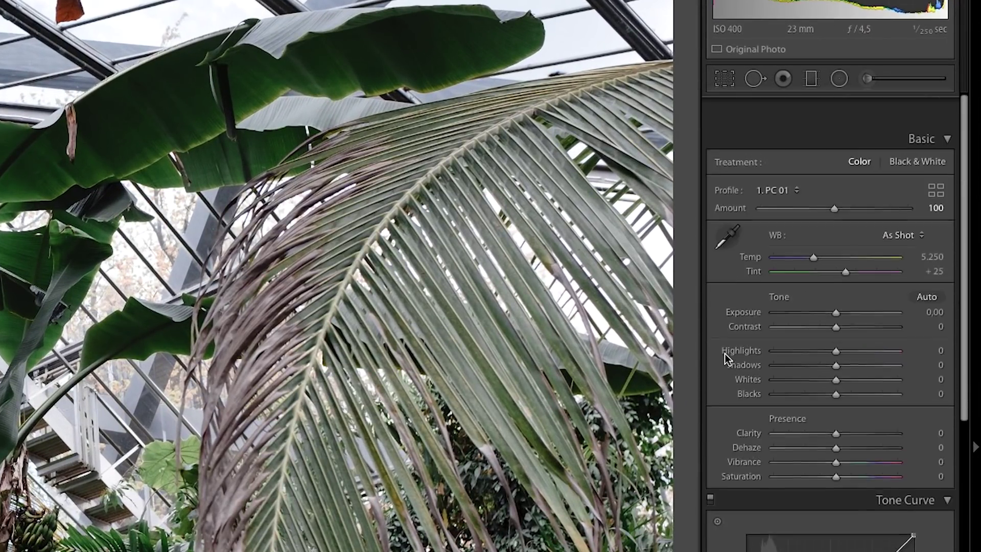
{"action": "scroll", "coordinate": [725, 354], "scroll_direction": "down", "scroll_amount": 1}
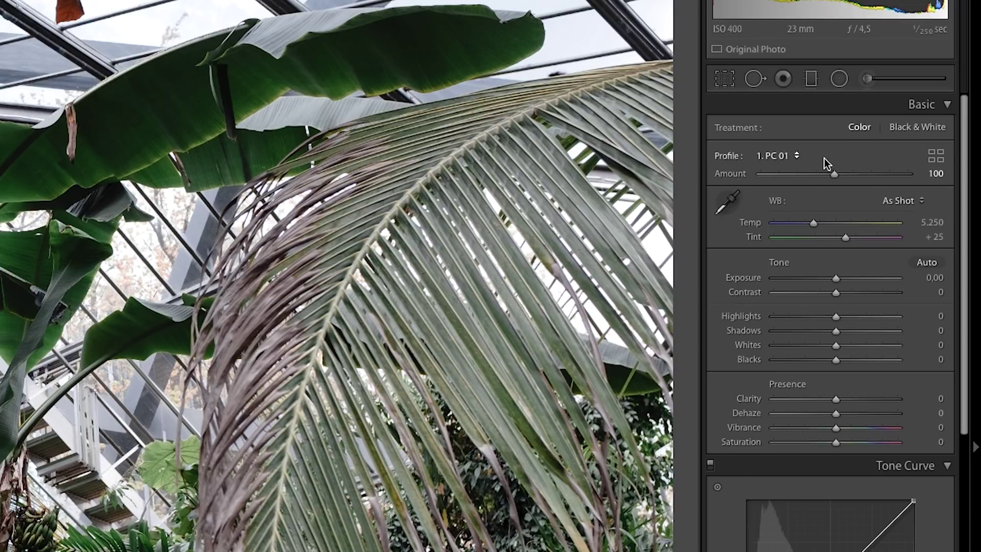
Try a different Amount for the 1. PC 01 profile and restore its default.
{"action": "mouse_move", "coordinate": [831, 176]}
{"action": "left_mouse_down"}
{"action": "mouse_move", "coordinate": [783, 178]}
{"action": "mouse_move", "coordinate": [826, 180]}
{"action": "left_mouse_up"}
{"action": "double_click", "coordinate": [826, 177]}
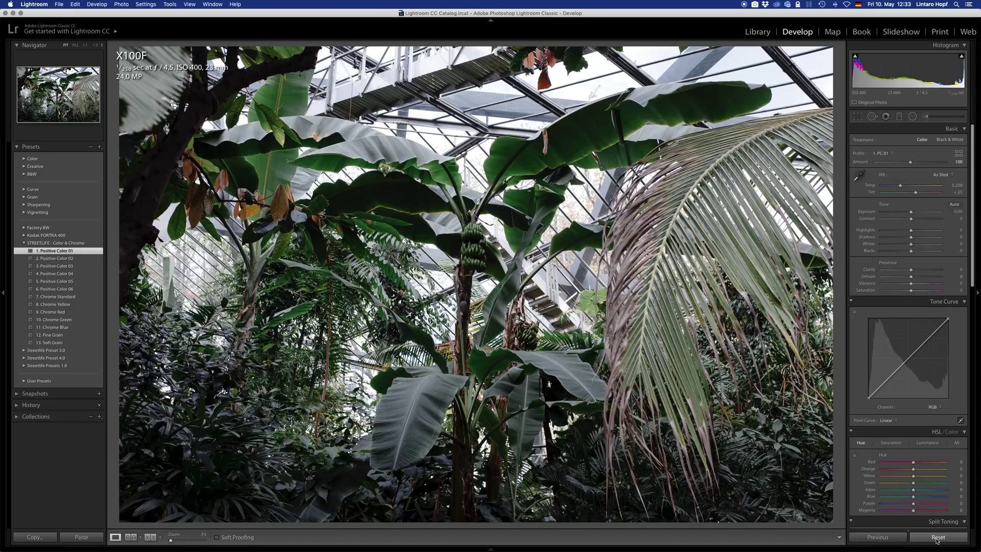
Set Highlights to -40 and Shadows to +16 on the reset greenhouse photo, and lift the tone curve with several points.
{"action": "mouse_move", "coordinate": [912, 223]}
{"action": "left_mouse_down"}
{"action": "mouse_move", "coordinate": [900, 225]}
{"action": "mouse_move", "coordinate": [915, 230]}
{"action": "left_mouse_up"}
{"action": "left_click_drag", "start_coordinate": [927, 332], "coordinate": [903, 348]}
{"action": "left_click", "coordinate": [887, 367]}
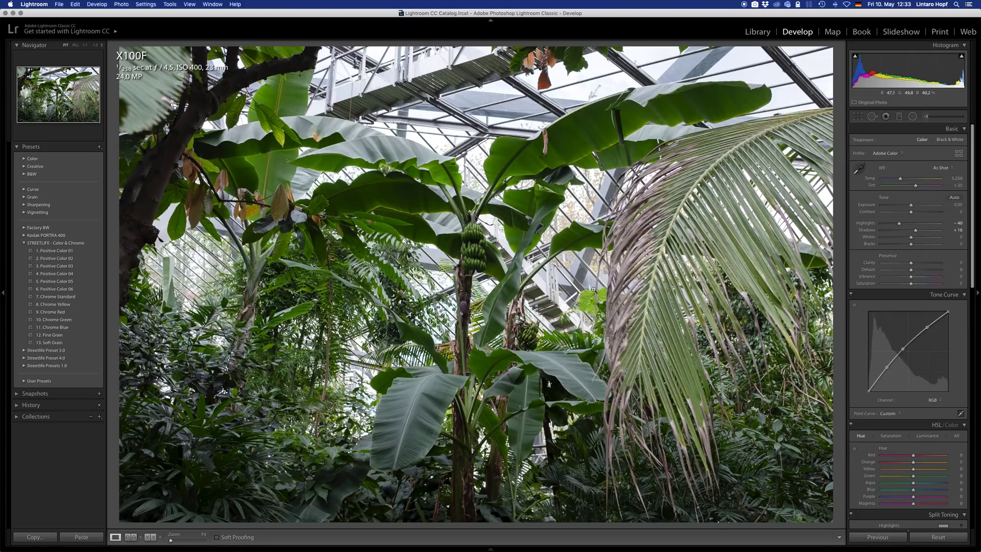
Apply the 1. Positive Color 01 preset on top of the manual tone adjustments.
{"action": "left_click", "coordinate": [76, 250]}
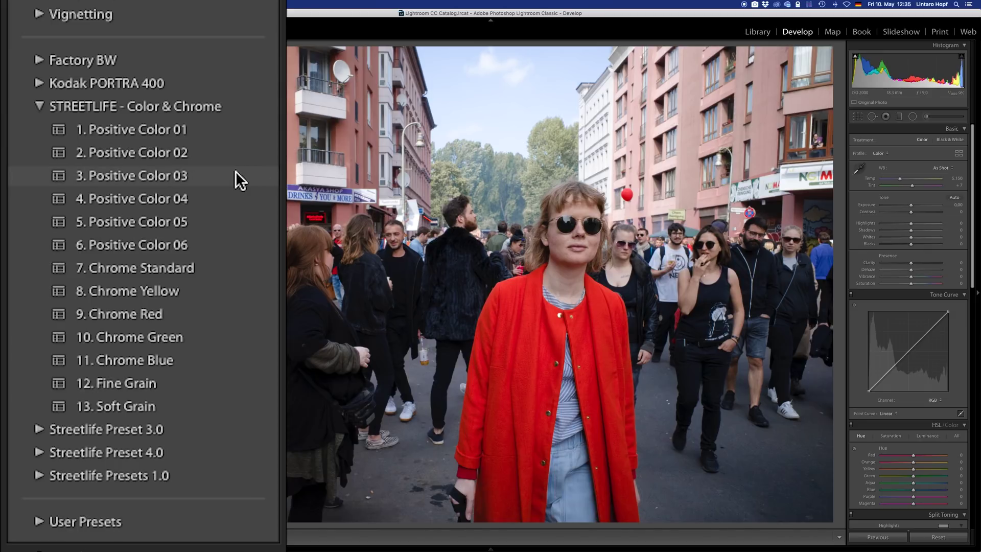
Apply the 3. Positive Color 03 preset to the street photo of the woman in red and examine its Develop settings.
{"action": "left_click", "coordinate": [160, 175]}
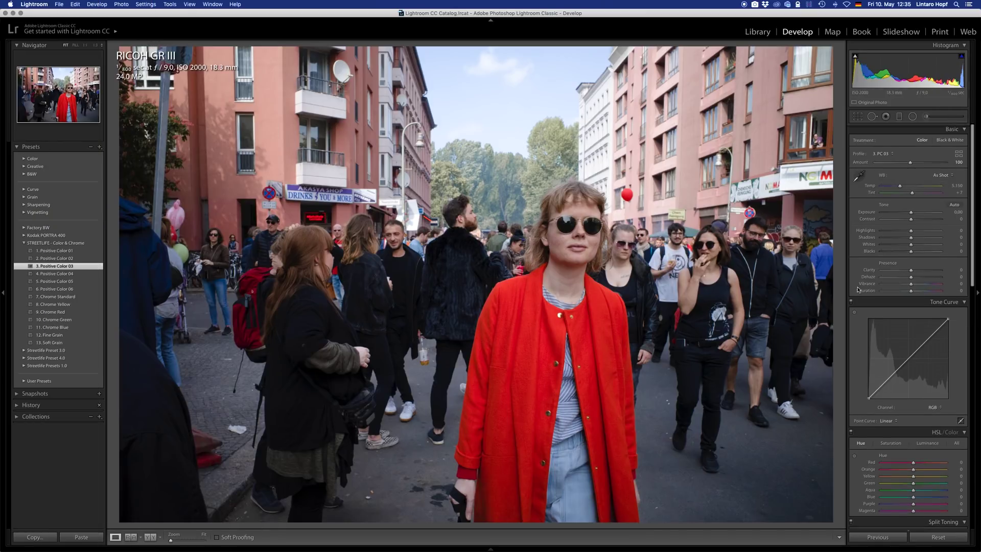
{"action": "scroll", "coordinate": [883, 260], "scroll_direction": "down", "scroll_amount": 2}
{"action": "scroll", "coordinate": [899, 240], "scroll_direction": "up", "scroll_amount": 2}
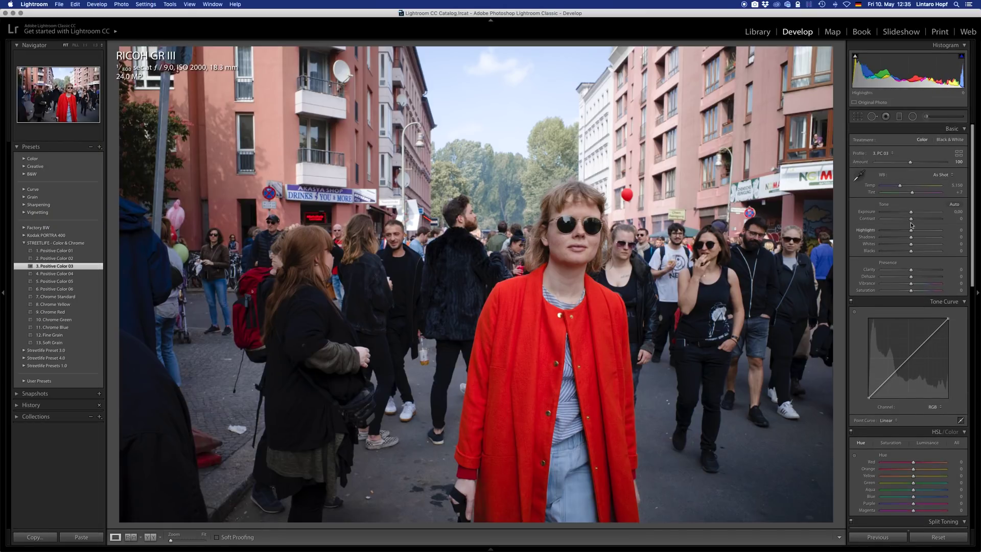
Raise the street photo's contrast slightly and shape its tone curve with several points.
{"action": "left_click_drag", "start_coordinate": [911, 218], "coordinate": [917, 219]}
{"action": "left_click_drag", "start_coordinate": [926, 340], "coordinate": [902, 356]}
{"action": "left_click", "coordinate": [898, 364]}
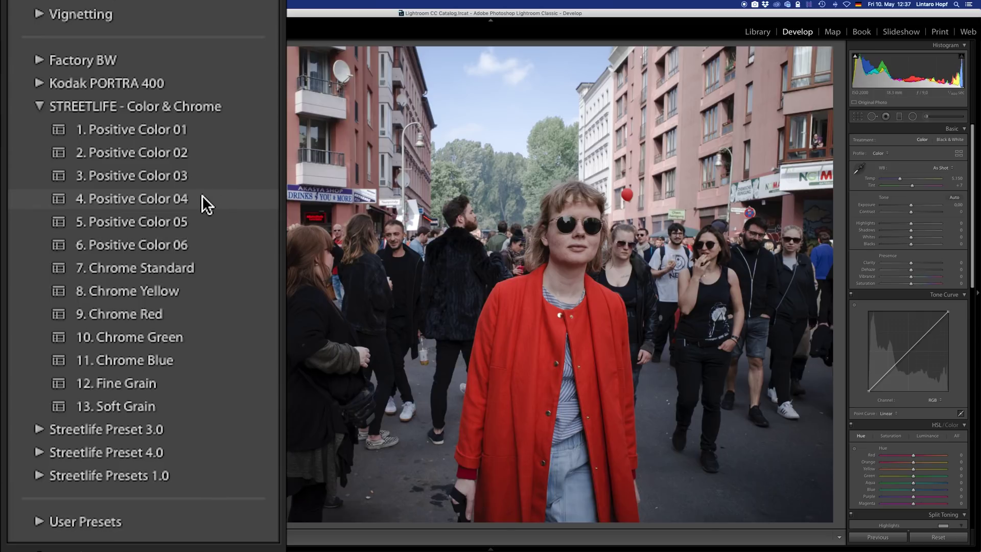
Apply the 4. Positive Color 04 preset to the street photo, trying Saturation +22 and undoing that change.
{"action": "left_click", "coordinate": [207, 192]}
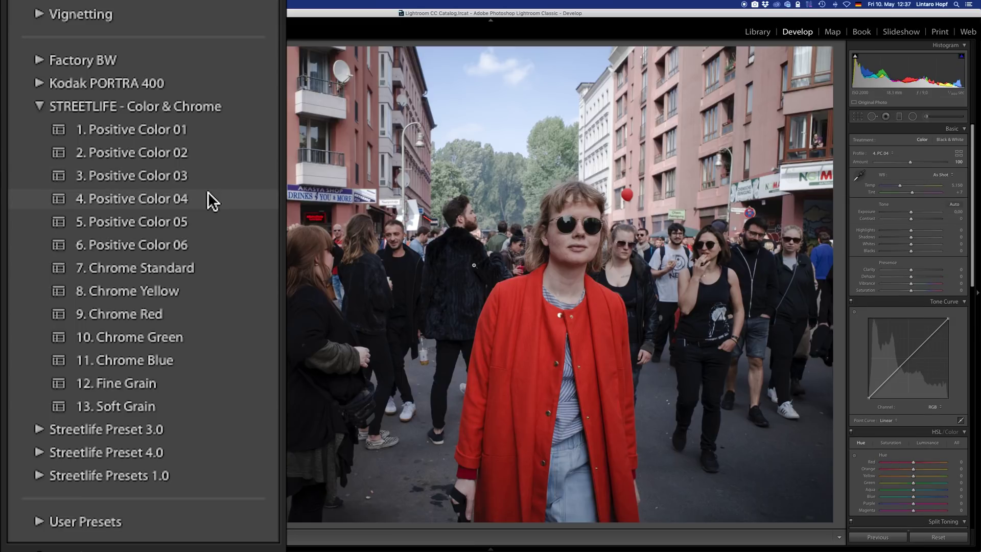
{"action": "left_click_drag", "start_coordinate": [910, 291], "coordinate": [917, 291]}
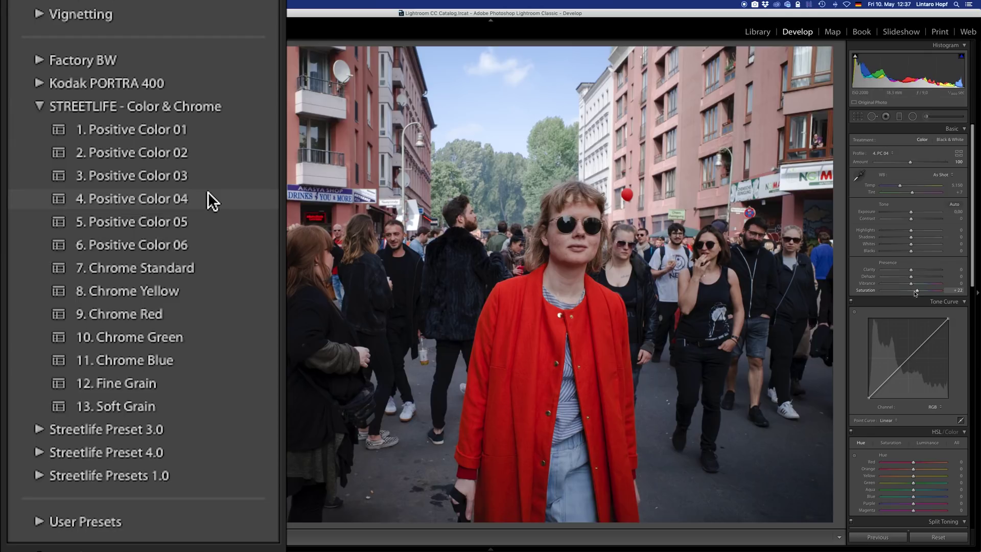
{"action": "key", "text": "super+z"}
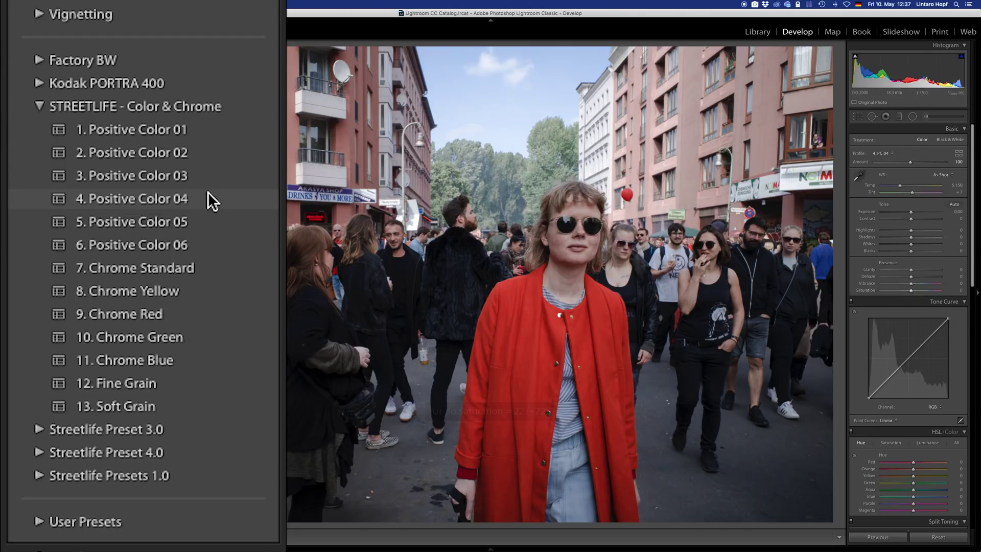
{"action": "left_click", "coordinate": [207, 191]}
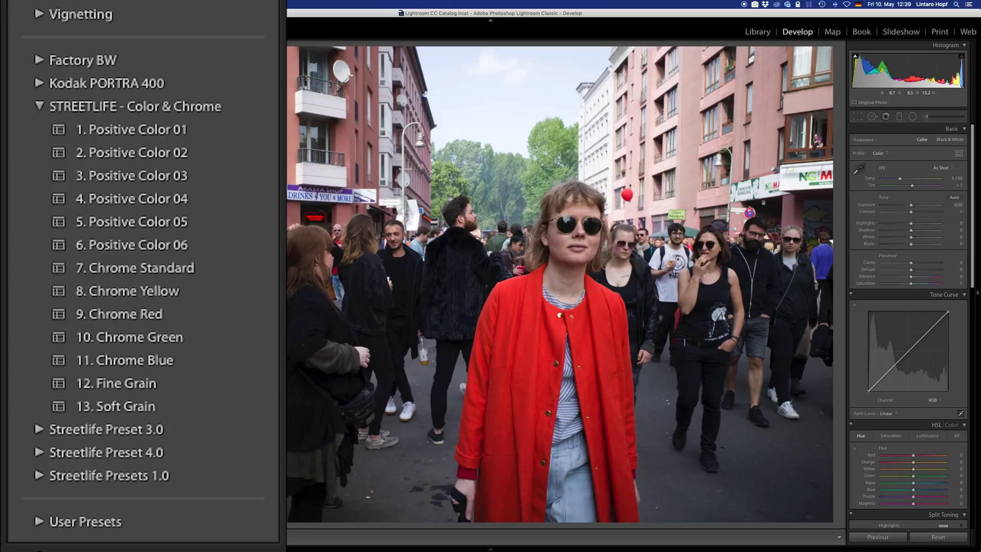
Convert the street photo with the 7. Chrome Standard preset and shape its tone curve with several points in the midtones and shadows.
{"action": "left_click", "coordinate": [191, 313]}
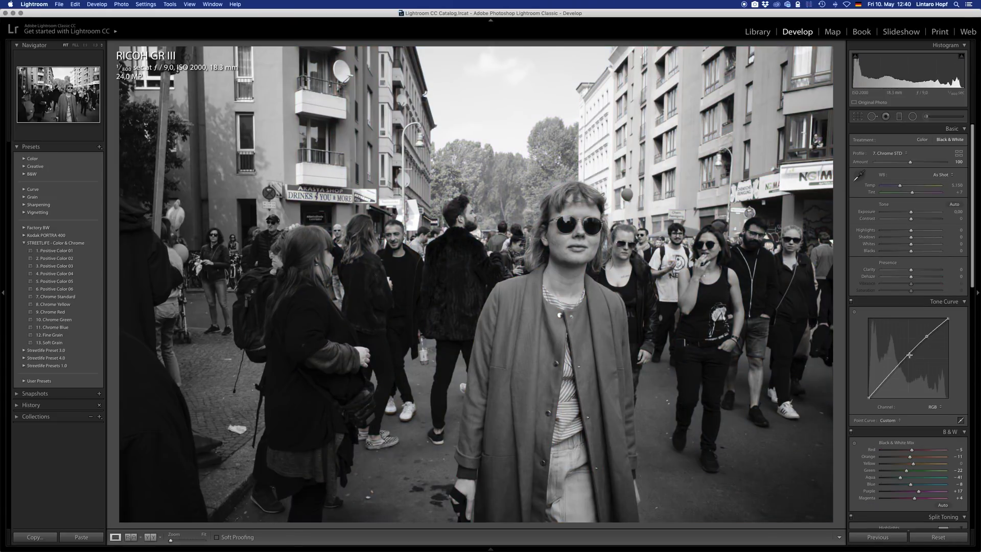
{"action": "left_click_drag", "start_coordinate": [909, 354], "coordinate": [879, 388]}
{"action": "left_click", "coordinate": [890, 369]}
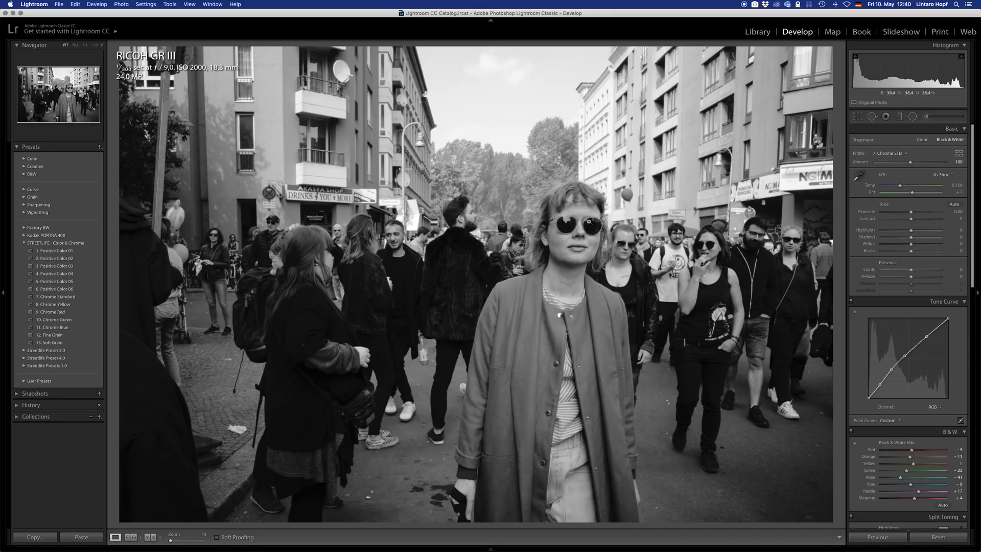
Inspect the woman's face up close and apply the 13. Soft Grain preset to the black-and-white street photo.
{"action": "left_click", "coordinate": [581, 221]}
{"action": "left_click_drag", "start_coordinate": [574, 246], "coordinate": [545, 256]}
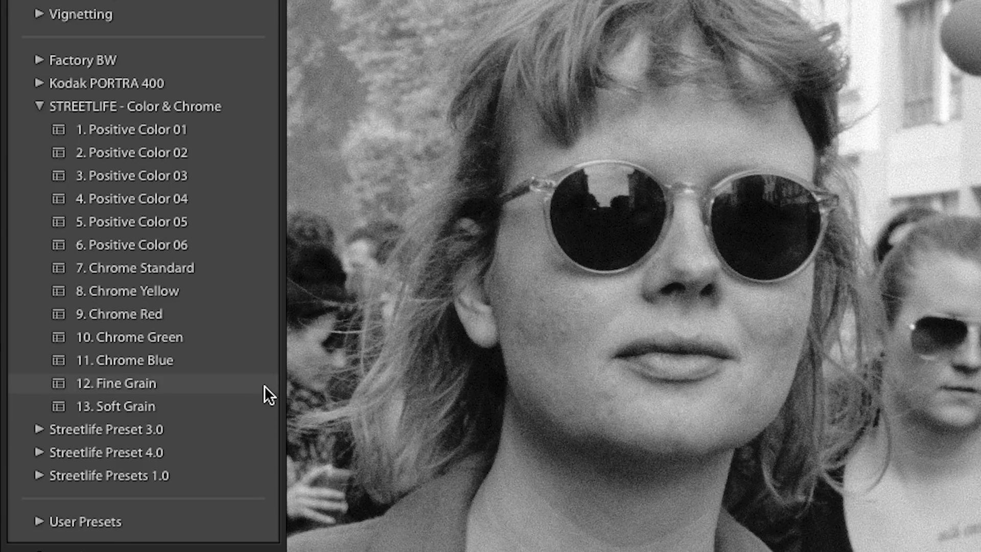
{"action": "left_click", "coordinate": [247, 404]}
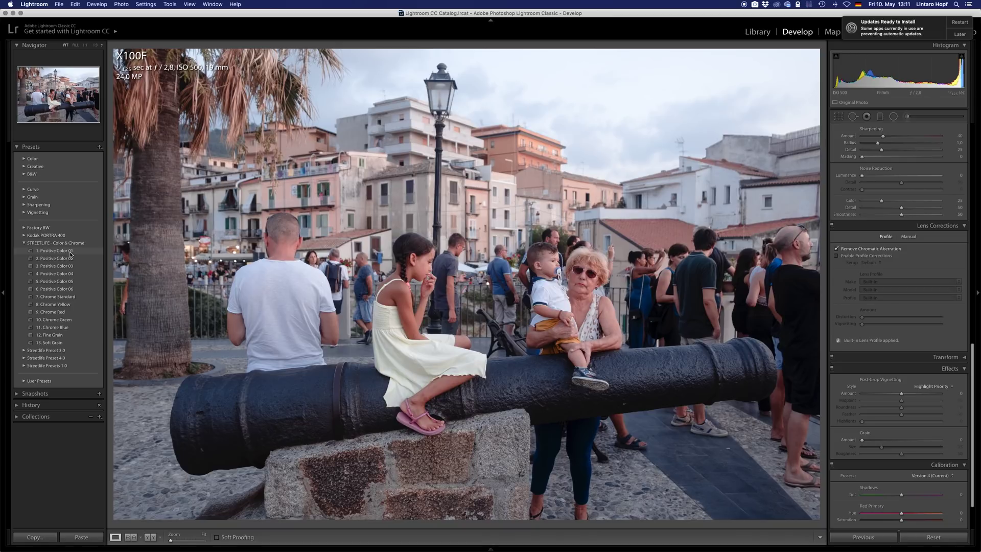
Apply the 1. Positive Color 01 preset to the cannon photo and fine-tune its white balance with Tint +2 and a slightly cooler temperature.
{"action": "left_click", "coordinate": [70, 250]}
{"action": "scroll", "coordinate": [913, 267], "scroll_direction": "up", "scroll_amount": 15}
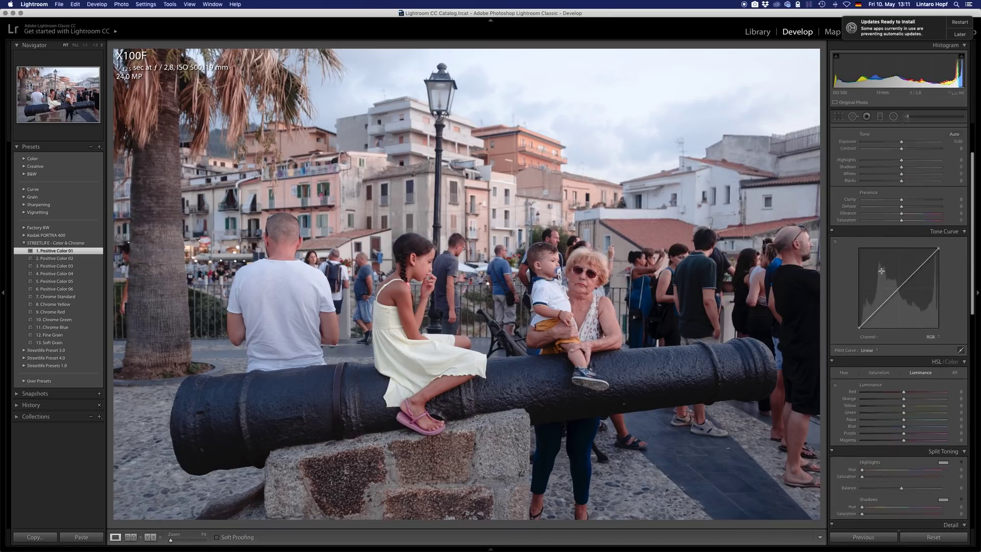
{"action": "left_click_drag", "start_coordinate": [902, 193], "coordinate": [903, 194]}
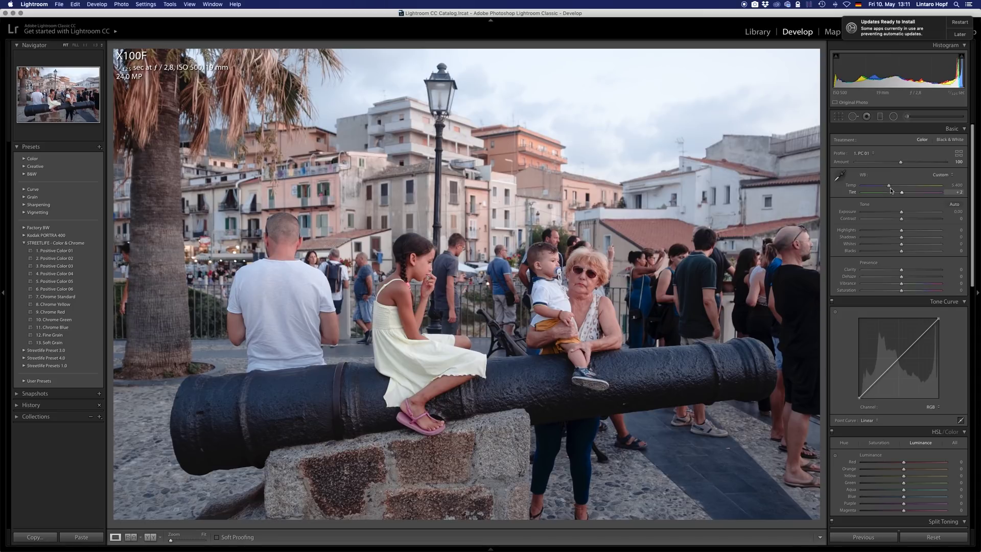
{"action": "left_click_drag", "start_coordinate": [890, 187], "coordinate": [888, 188]}
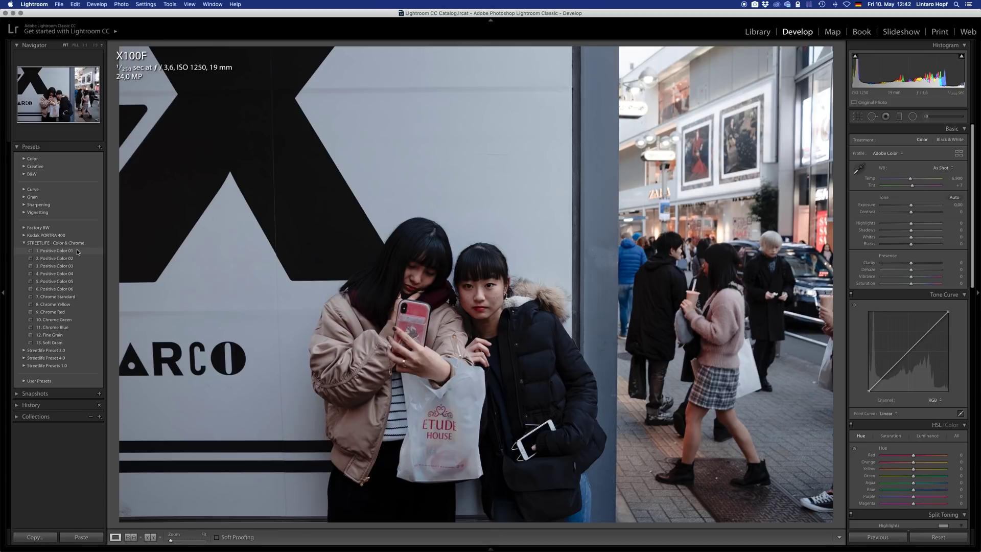
Apply the 1. Positive Color 01 preset to the selfie photo and raise the exposure there and on the waste container photo.
{"action": "left_click", "coordinate": [77, 250]}
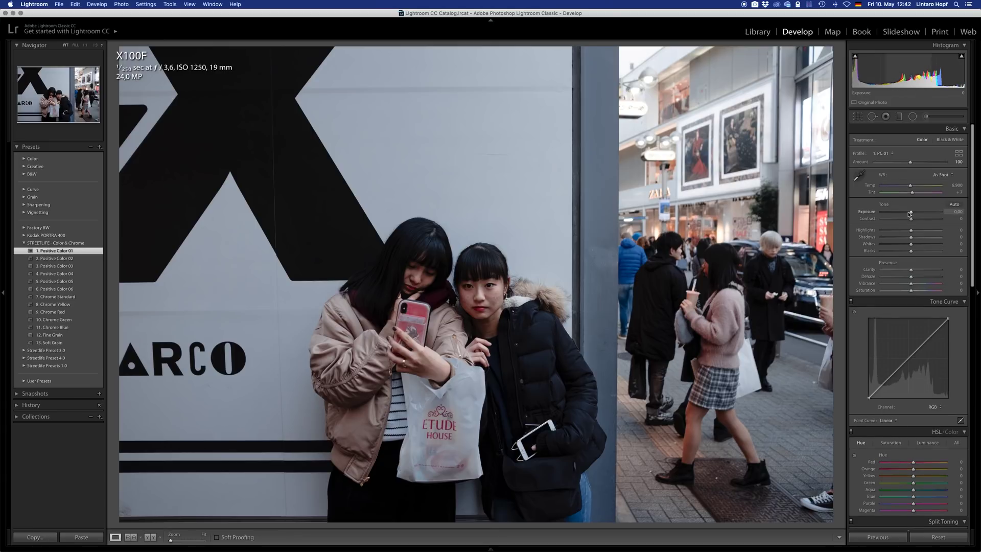
{"action": "left_click_drag", "start_coordinate": [912, 213], "coordinate": [913, 213]}
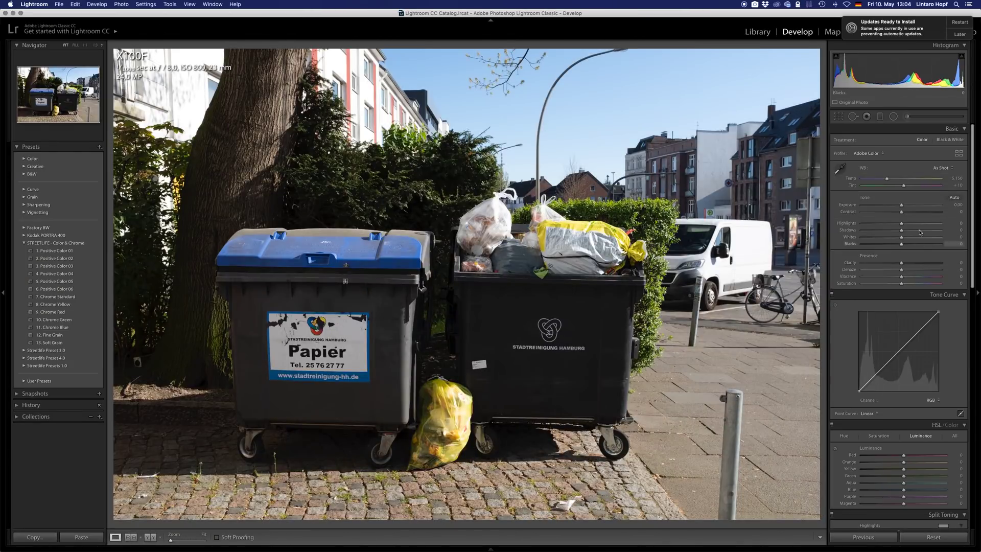
{"action": "left_click_drag", "start_coordinate": [902, 204], "coordinate": [907, 204]}
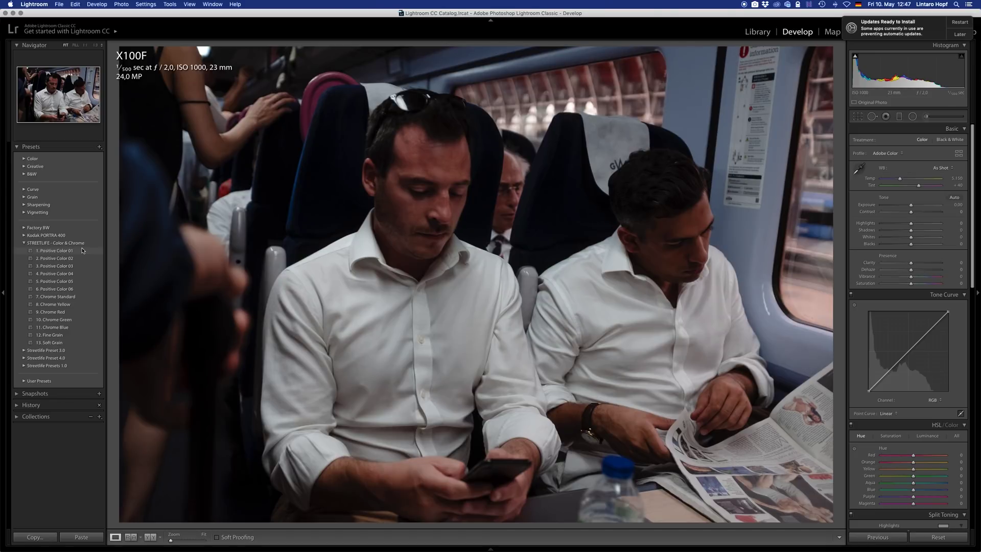
Apply the 5. Positive Color 05 preset to the train photo of two men, set Exposure to +0.70 and add several tone curve points.
{"action": "left_click", "coordinate": [93, 281]}
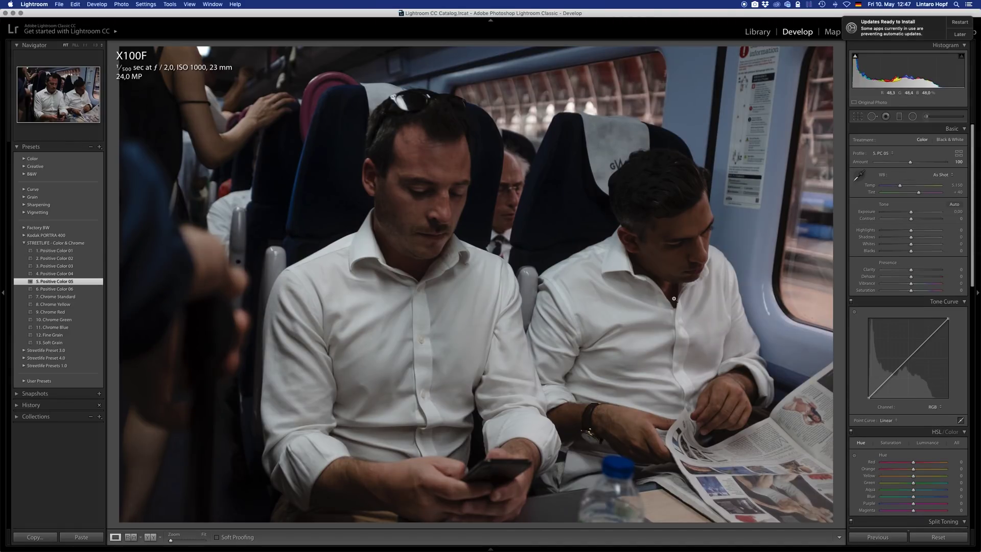
{"action": "left_click_drag", "start_coordinate": [911, 214], "coordinate": [915, 213]}
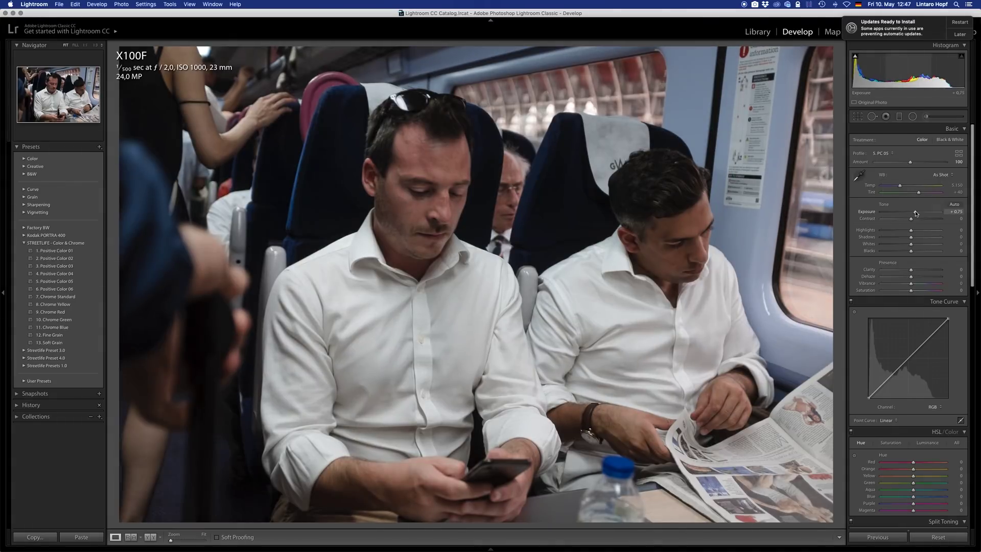
{"action": "left_click_drag", "start_coordinate": [930, 341], "coordinate": [909, 353]}
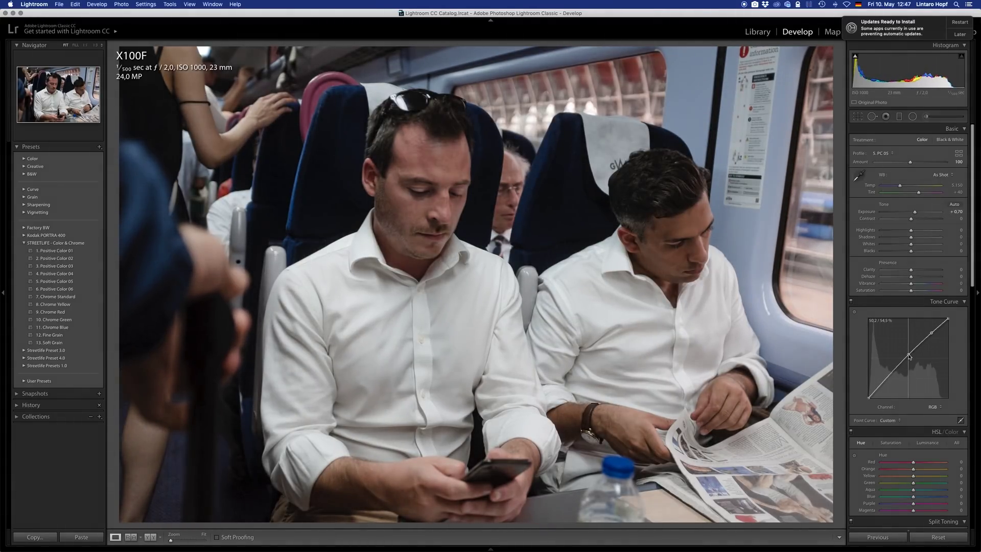
{"action": "left_click", "coordinate": [891, 374]}
{"action": "left_click", "coordinate": [879, 387]}
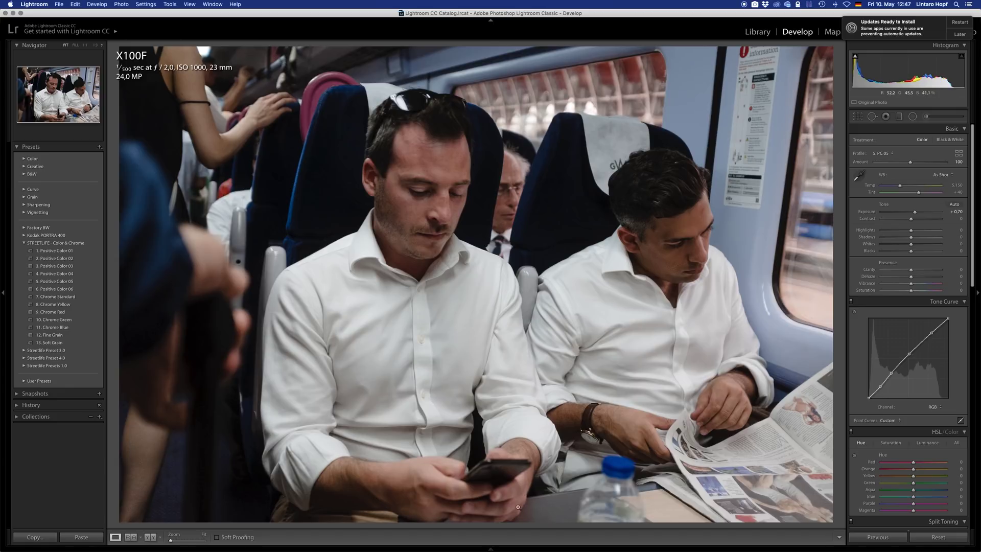
Switch to the orange-tinted train photo of three men and neutralize its white balance by sampling a spot in the image.
{"action": "mouse_move", "coordinate": [206, 548]}
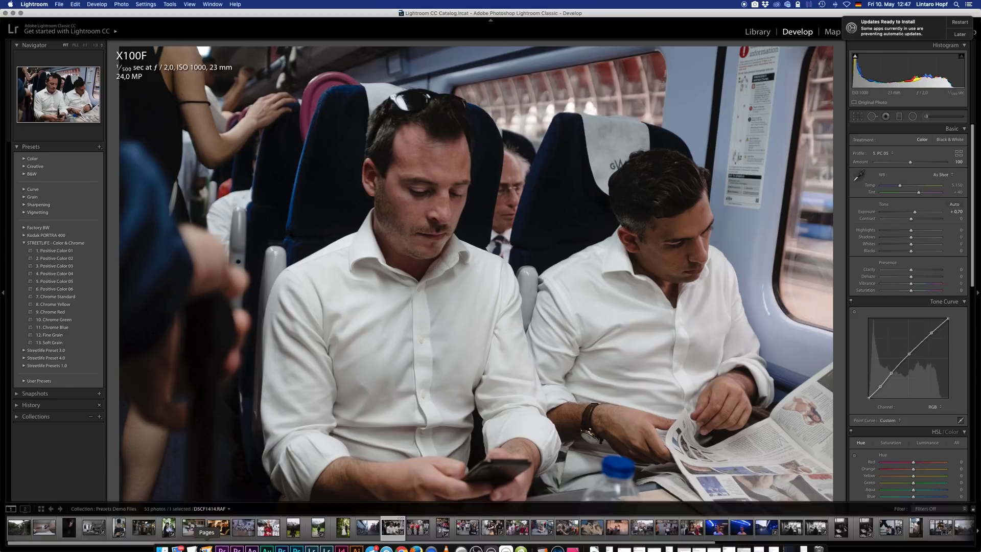
{"action": "left_click", "coordinate": [218, 526]}
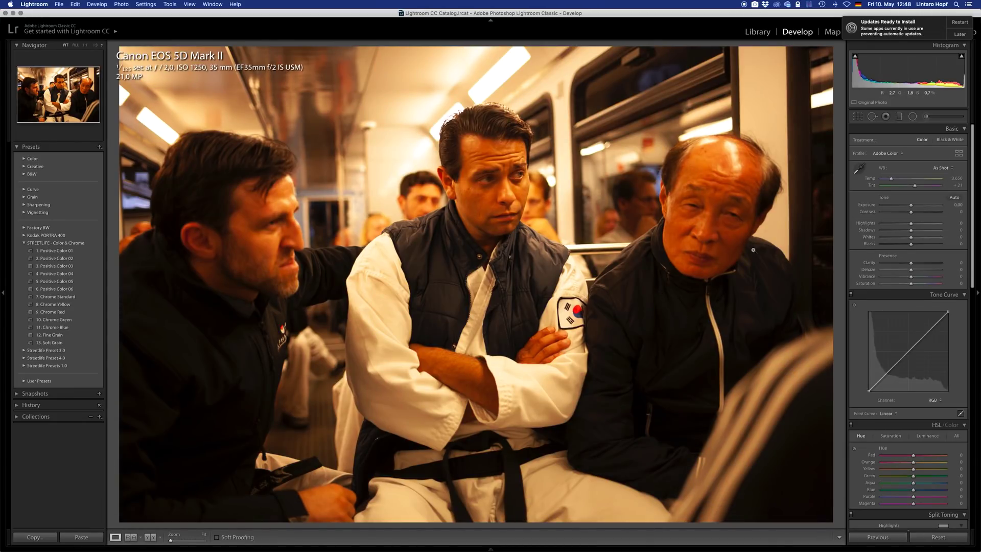
{"action": "left_click", "coordinate": [858, 169]}
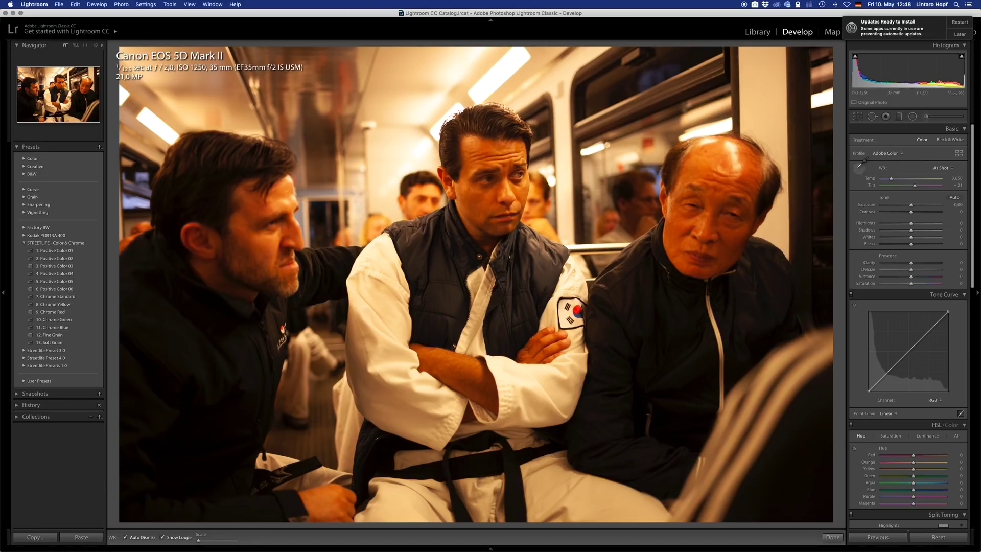
{"action": "left_click", "coordinate": [693, 205]}
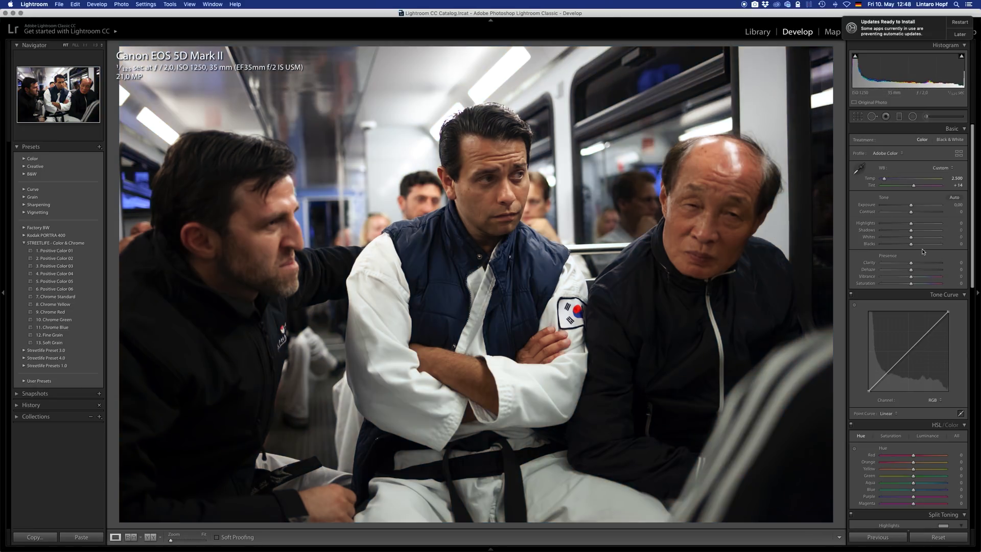
Set the three men's train photo to Exposure +0.25 and apply the 3. Positive Color 03 preset.
{"action": "left_click", "coordinate": [912, 204]}
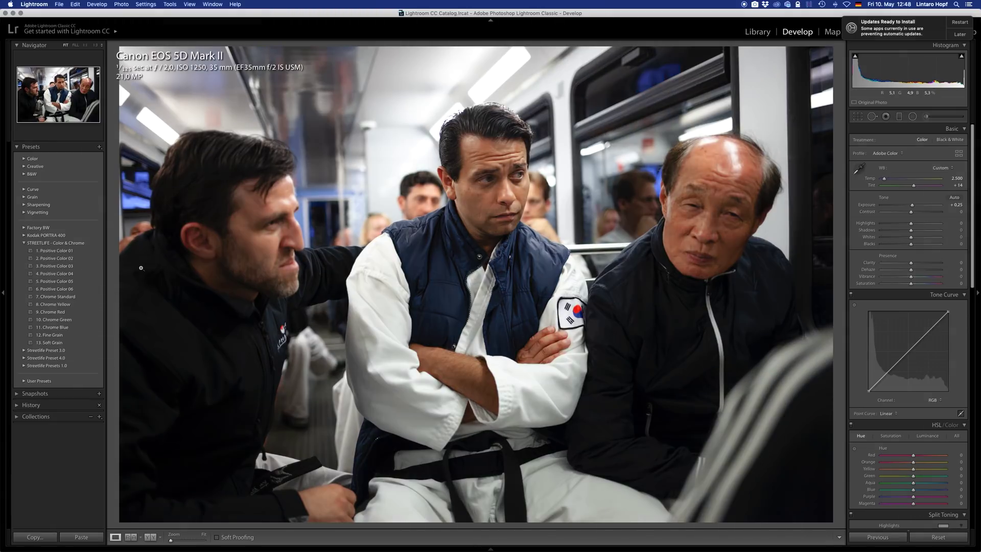
{"action": "left_click", "coordinate": [70, 266]}
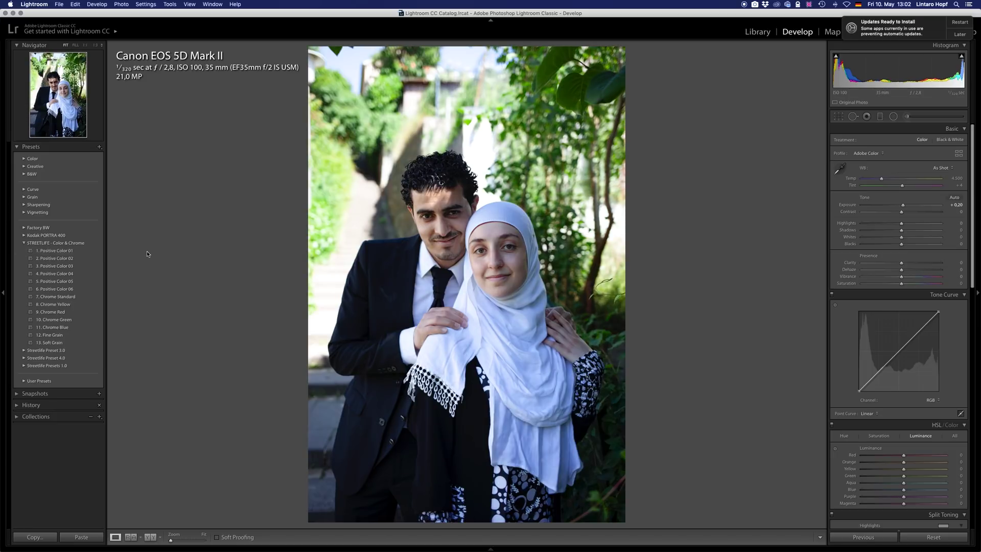
Apply the 1. Positive Color 01 preset to the couple's garden portrait, trying a small saturation change and undoing it.
{"action": "left_click", "coordinate": [76, 250]}
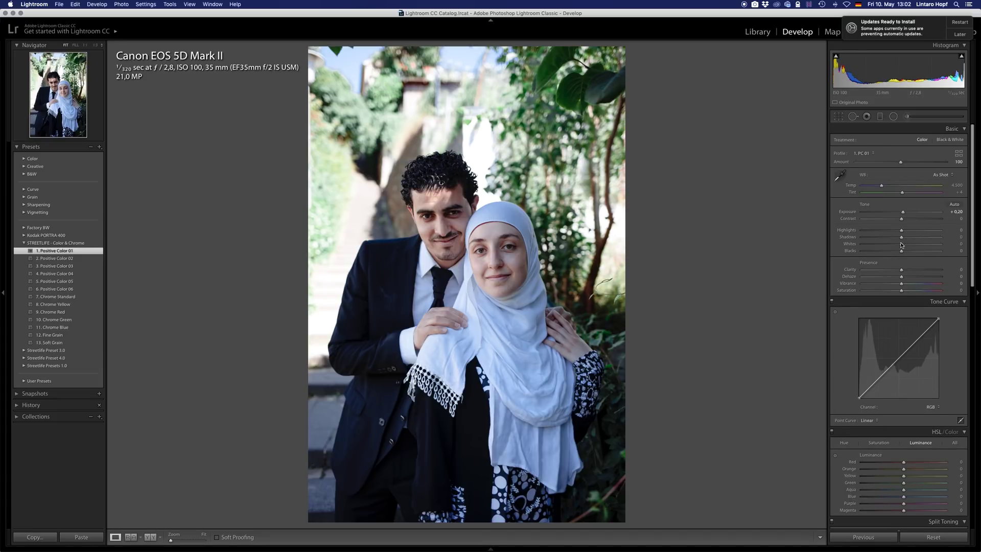
{"action": "left_click_drag", "start_coordinate": [909, 291], "coordinate": [903, 291]}
{"action": "key", "text": "super+z"}
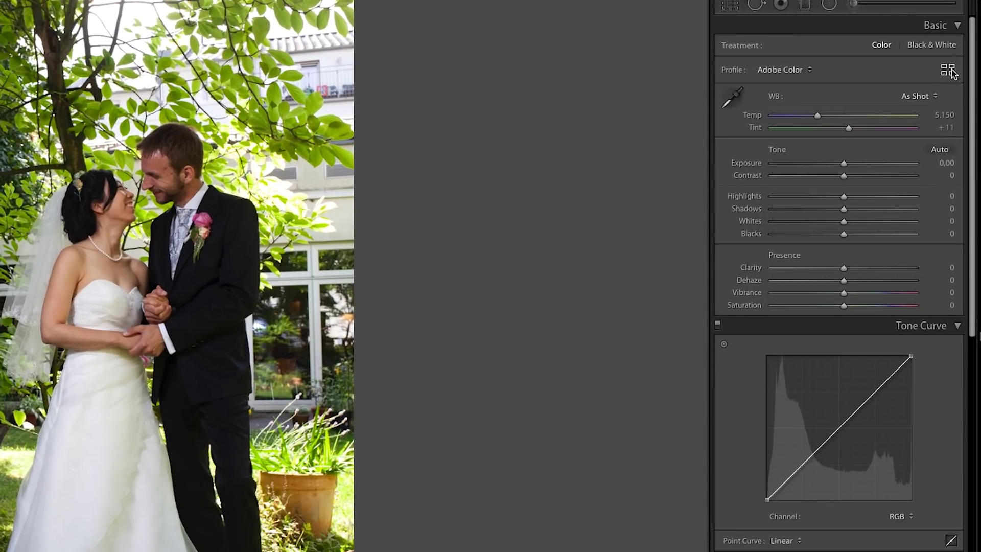
Assign the 1. PC 01 profile from the Streetlife Profiles - Color & Chrome group to the wedding photo.
{"action": "left_click", "coordinate": [958, 137]}
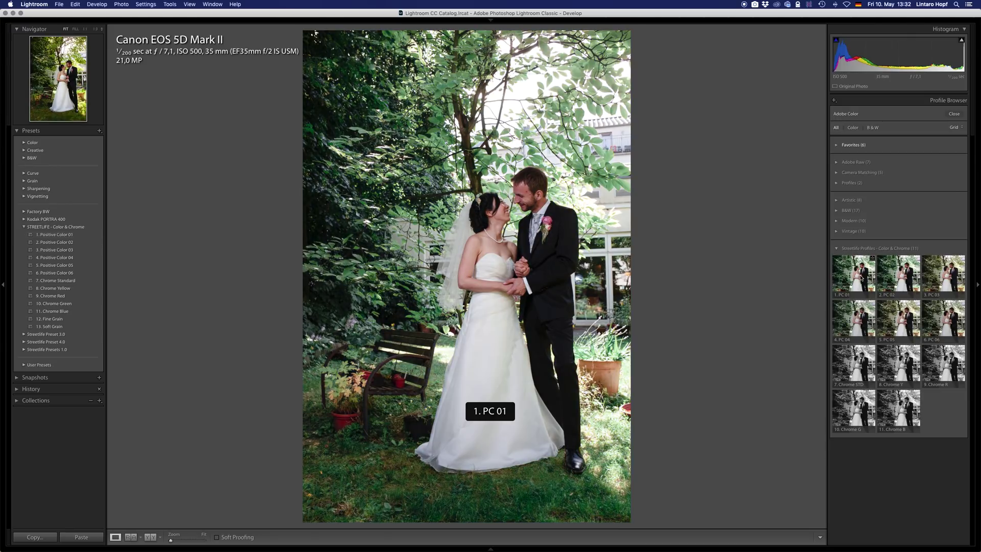
{"action": "left_click", "coordinate": [953, 114]}
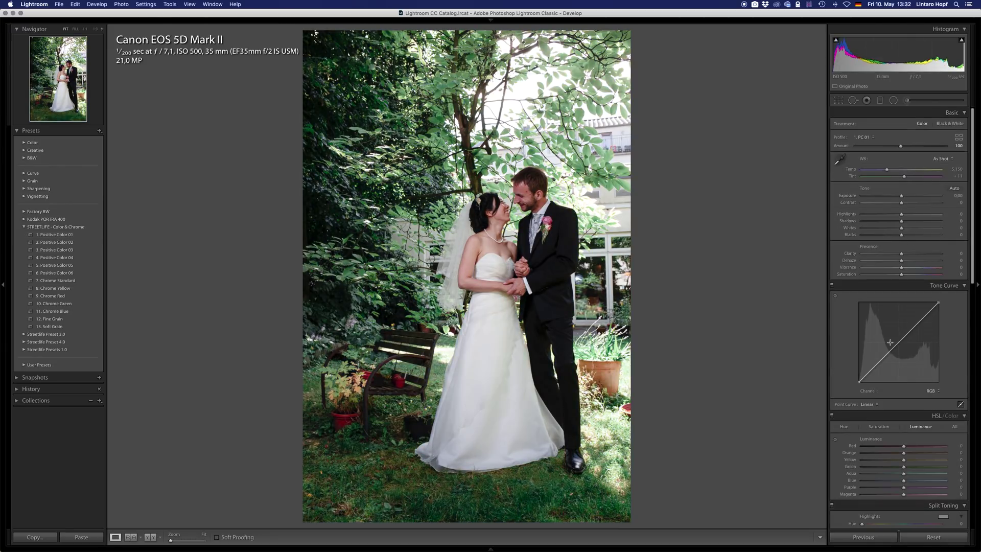
Examine the wedding photo's Calibration settings with the 1. Positive Color 01 preset applied.
{"action": "scroll", "coordinate": [867, 366], "scroll_direction": "down", "scroll_amount": 8}
{"action": "scroll", "coordinate": [832, 306], "scroll_direction": "down", "scroll_amount": 10}
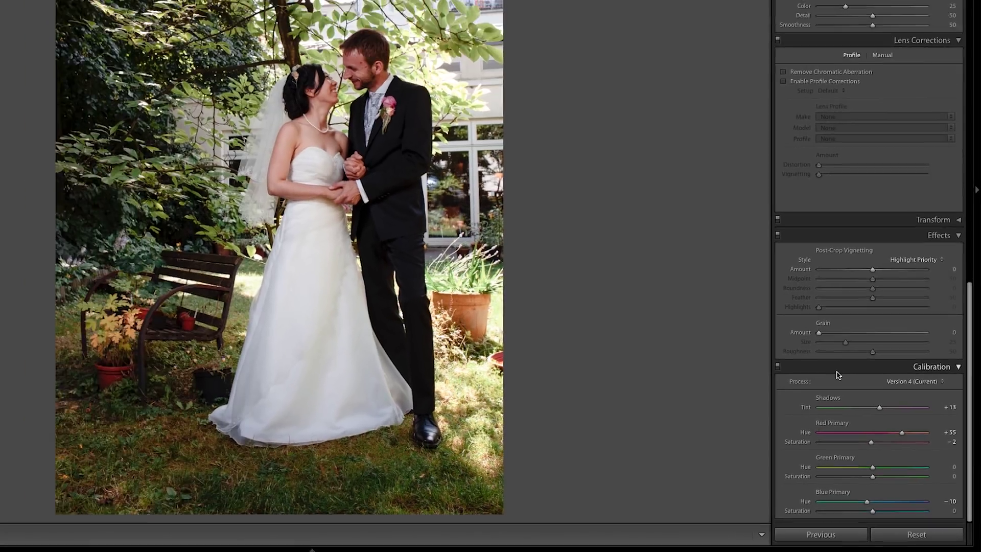
{"action": "scroll", "coordinate": [908, 276], "scroll_direction": "up", "scroll_amount": 15}
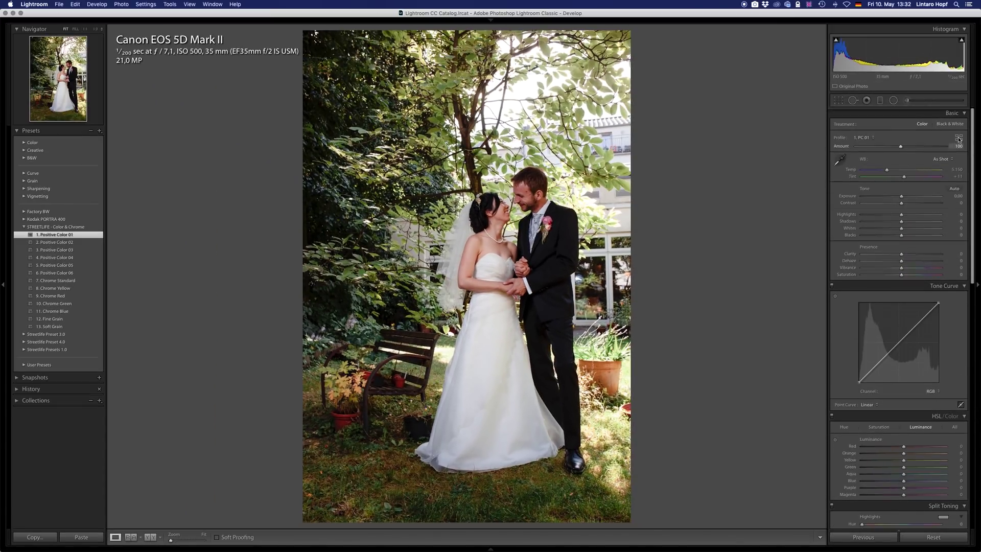
Check the available profiles for the wedding photo and reset all of its Develop settings.
{"action": "left_click", "coordinate": [959, 138]}
{"action": "left_click", "coordinate": [959, 114]}
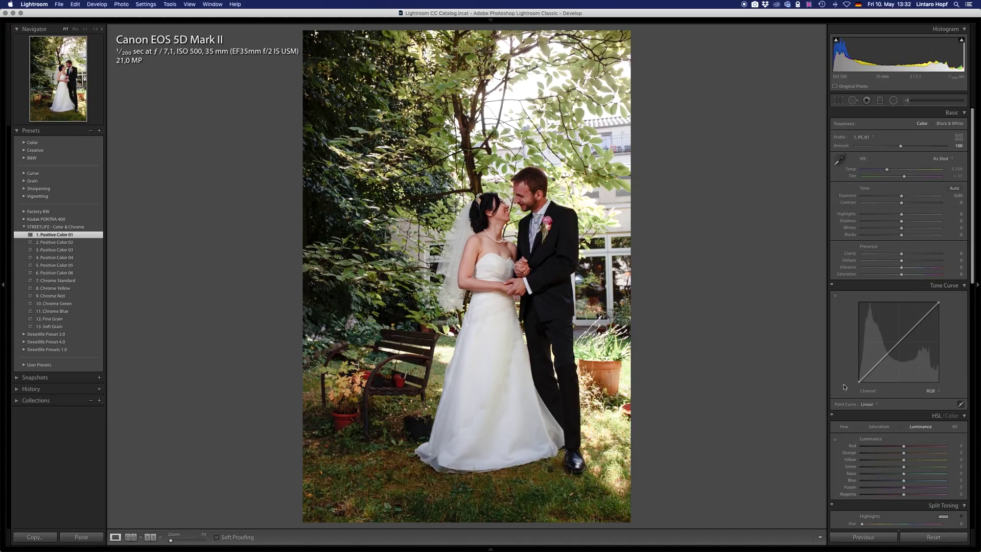
{"action": "left_click", "coordinate": [933, 536]}
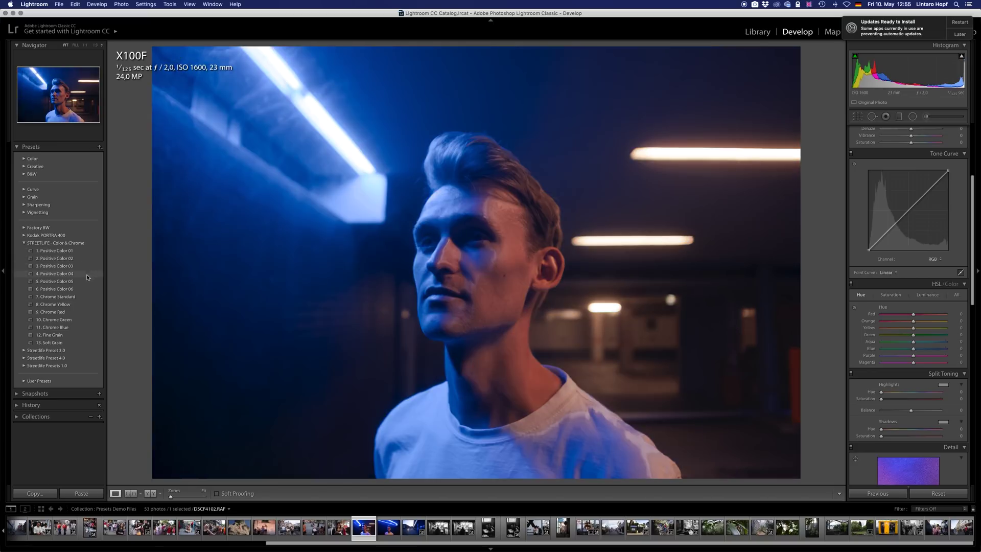
Apply the 5. Positive Color 05 preset to the blue-lit portrait and lower the face's luminance with the HSL targeted adjustment tool.
{"action": "left_click", "coordinate": [87, 282]}
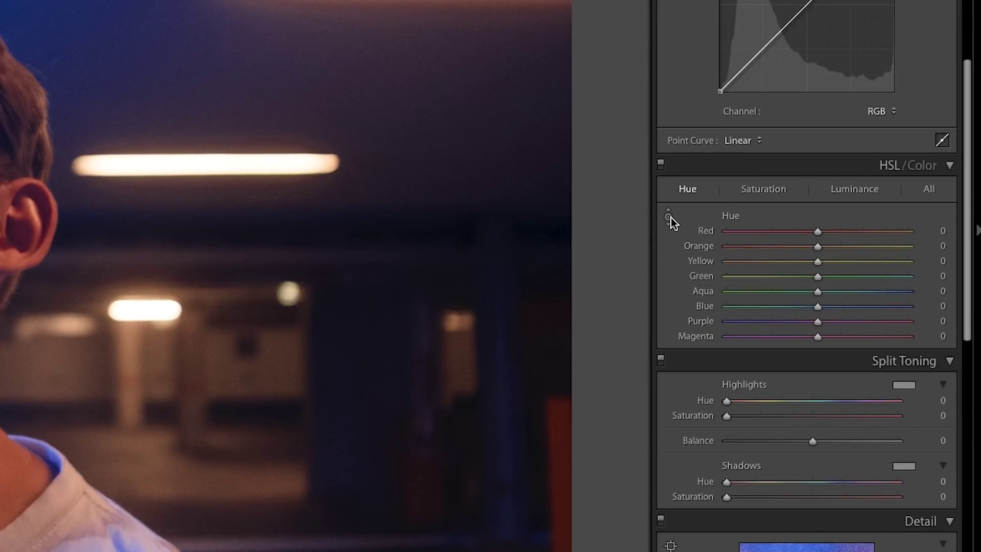
{"action": "left_click", "coordinate": [852, 191]}
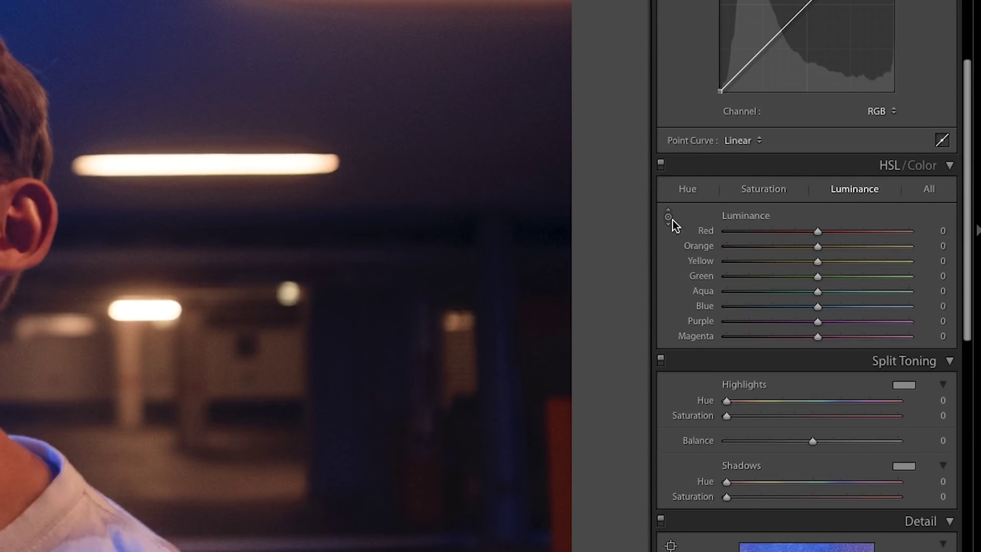
{"action": "left_click", "coordinate": [667, 217]}
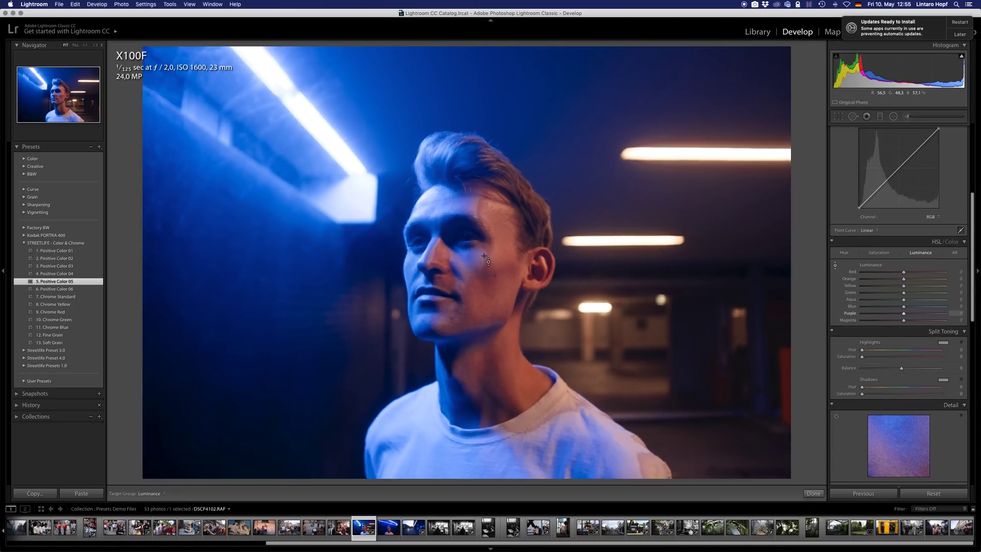
{"action": "left_click_drag", "start_coordinate": [485, 259], "coordinate": [485, 280]}
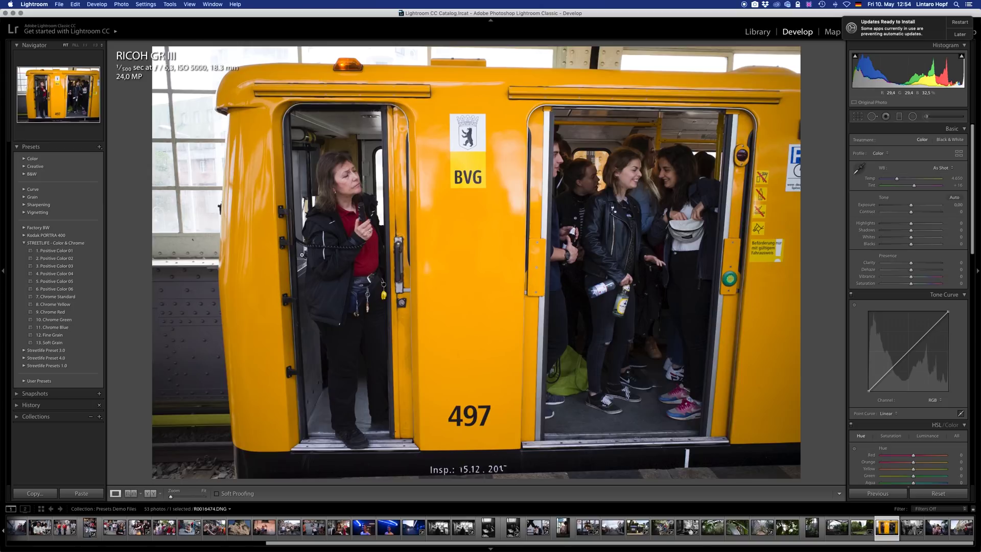
Apply the 1. Positive Color 01 preset to the yellow train photo and shift the train's hue with targeted adjustment, switching HSL to Saturation.
{"action": "left_click", "coordinate": [72, 250]}
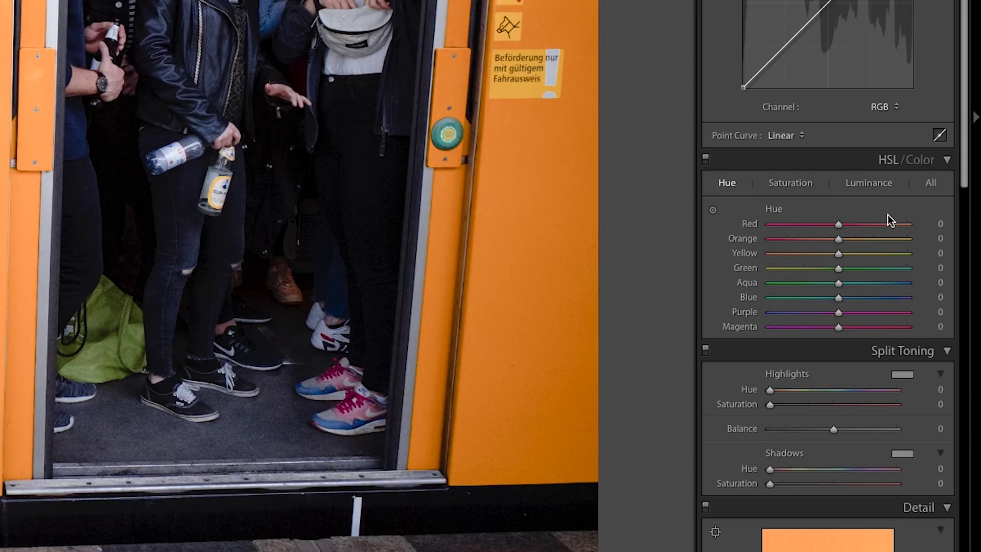
{"action": "left_click", "coordinate": [714, 209]}
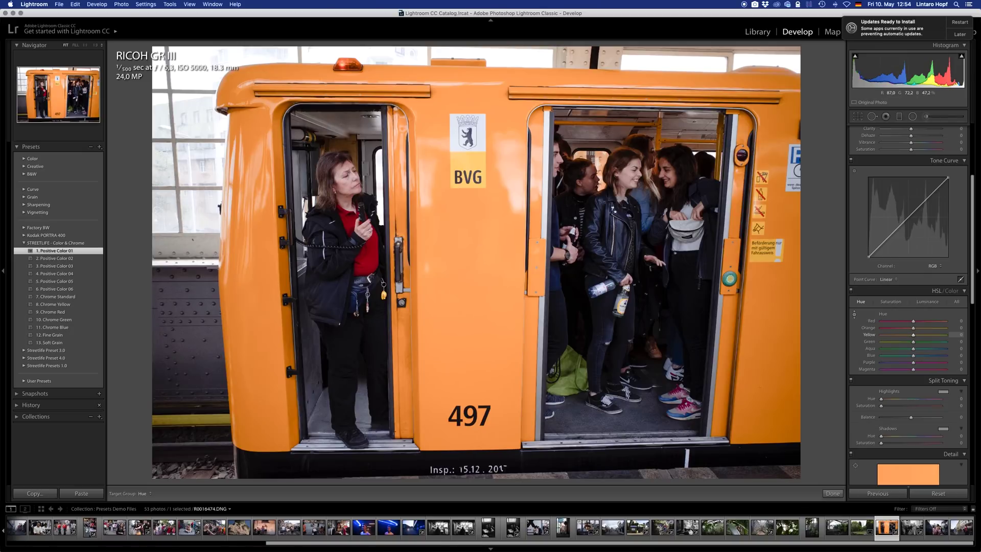
{"action": "mouse_move", "coordinate": [473, 235]}
{"action": "left_mouse_down"}
{"action": "mouse_move", "coordinate": [472, 252]}
{"action": "mouse_move", "coordinate": [472, 227]}
{"action": "mouse_move", "coordinate": [483, 250]}
{"action": "left_mouse_up"}
{"action": "left_click", "coordinate": [890, 301]}
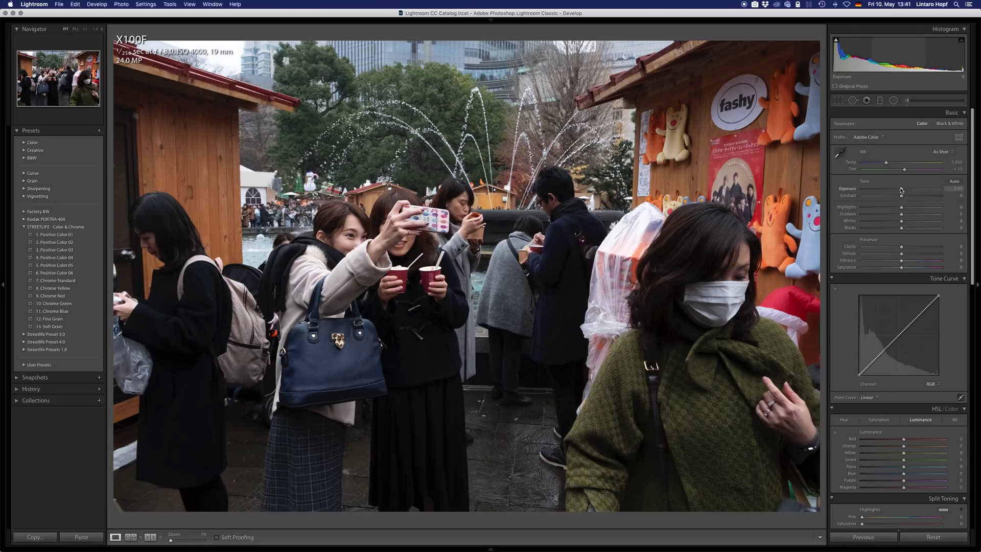
Apply the 3. Positive Color 03 preset to the fountain crowd photo, with slightly reduced exposure and a temperature of 5,099.
{"action": "left_click_drag", "start_coordinate": [901, 189], "coordinate": [890, 162]}
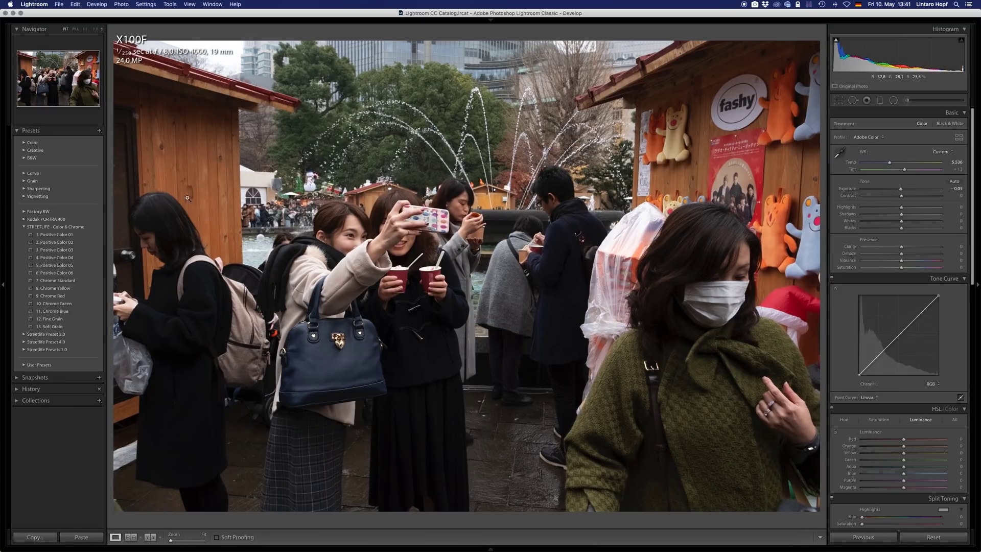
{"action": "left_click", "coordinate": [79, 248]}
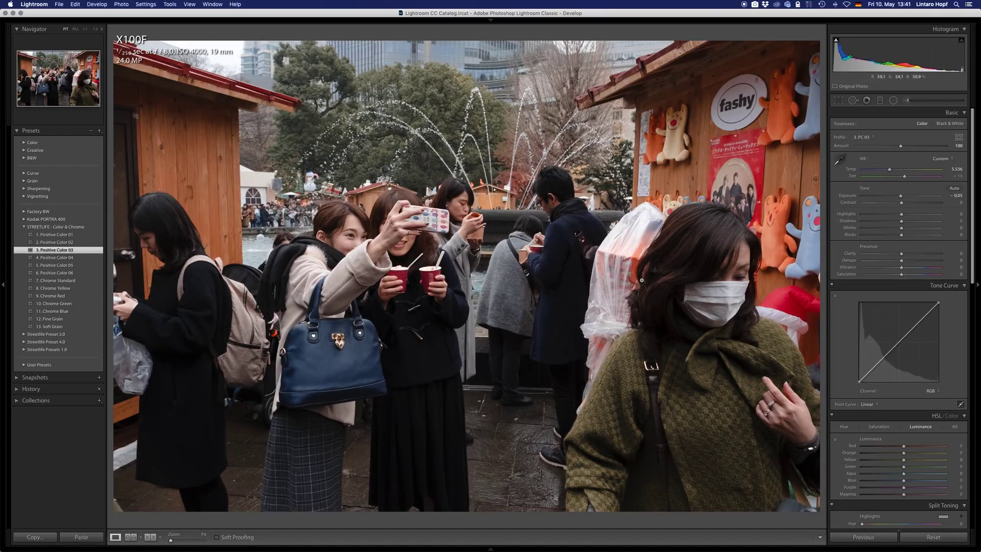
{"action": "left_click_drag", "start_coordinate": [891, 169], "coordinate": [887, 172]}
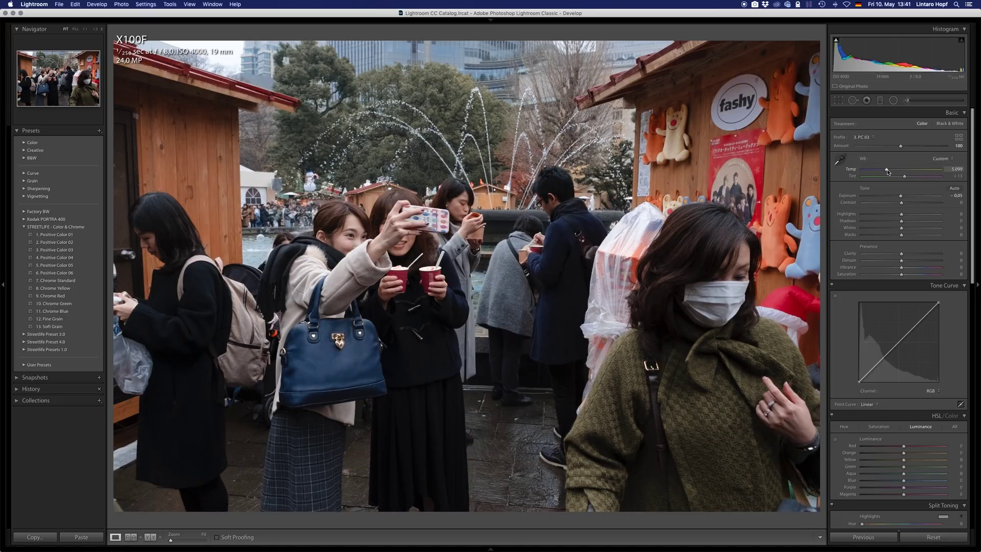
Shape a custom RGB point curve for the fountain photo with control points in the highlights, midtones and shadows.
{"action": "left_click_drag", "start_coordinate": [916, 325], "coordinate": [894, 345]}
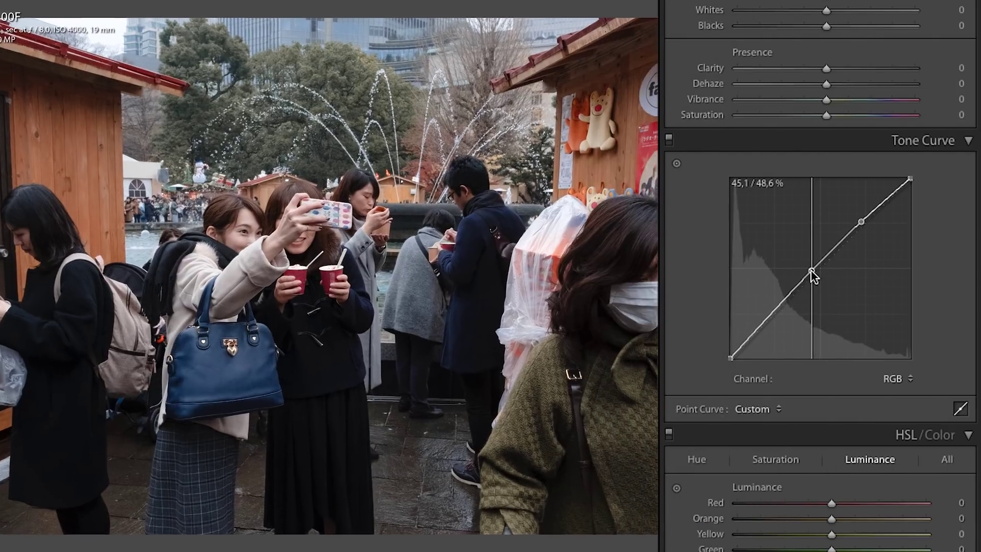
{"action": "left_click_drag", "start_coordinate": [811, 270], "coordinate": [820, 268]}
{"action": "mouse_move", "coordinate": [768, 320]}
{"action": "left_mouse_down"}
{"action": "mouse_move", "coordinate": [766, 332]}
{"action": "mouse_move", "coordinate": [765, 322]}
{"action": "left_mouse_up"}
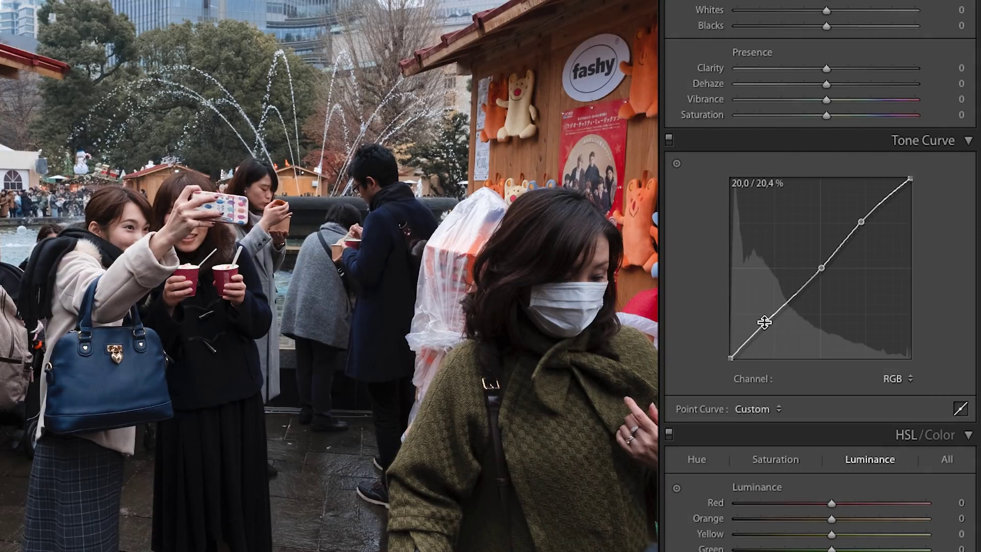
{"action": "left_click_drag", "start_coordinate": [822, 270], "coordinate": [818, 268]}
{"action": "left_click_drag", "start_coordinate": [861, 221], "coordinate": [865, 221]}
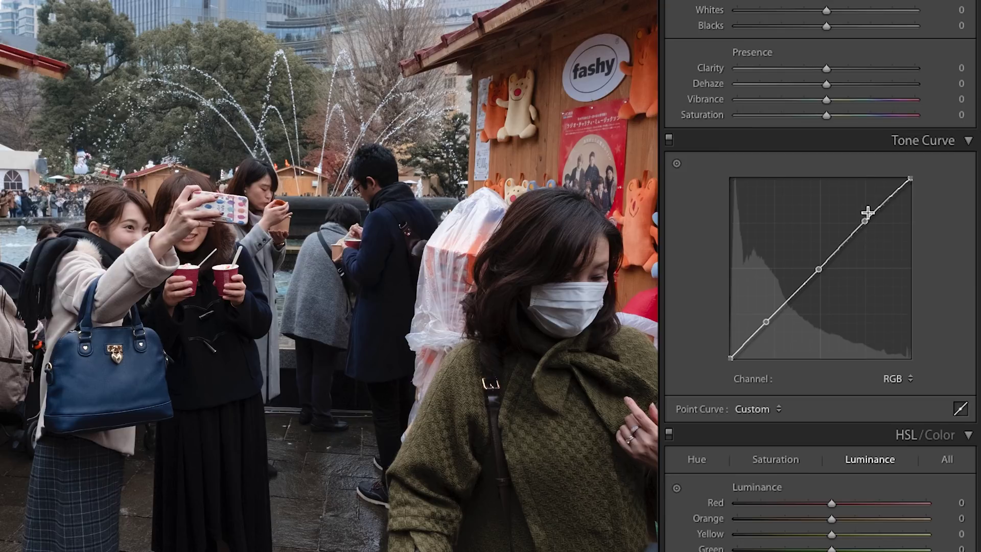
Raise the midtones of the RGB point curve and anchor its darker tones with additional control points.
{"action": "left_click_drag", "start_coordinate": [818, 269], "coordinate": [817, 260]}
{"action": "left_click_drag", "start_coordinate": [770, 316], "coordinate": [795, 282]}
{"action": "left_click_drag", "start_coordinate": [750, 337], "coordinate": [748, 340]}
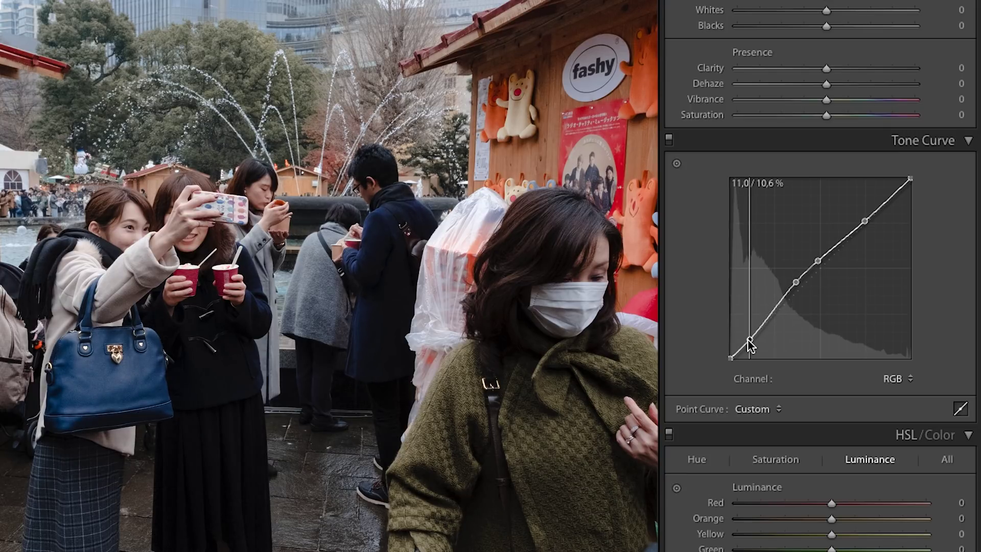
{"action": "left_click", "coordinate": [769, 313]}
{"action": "left_click_drag", "start_coordinate": [769, 313], "coordinate": [770, 314]}
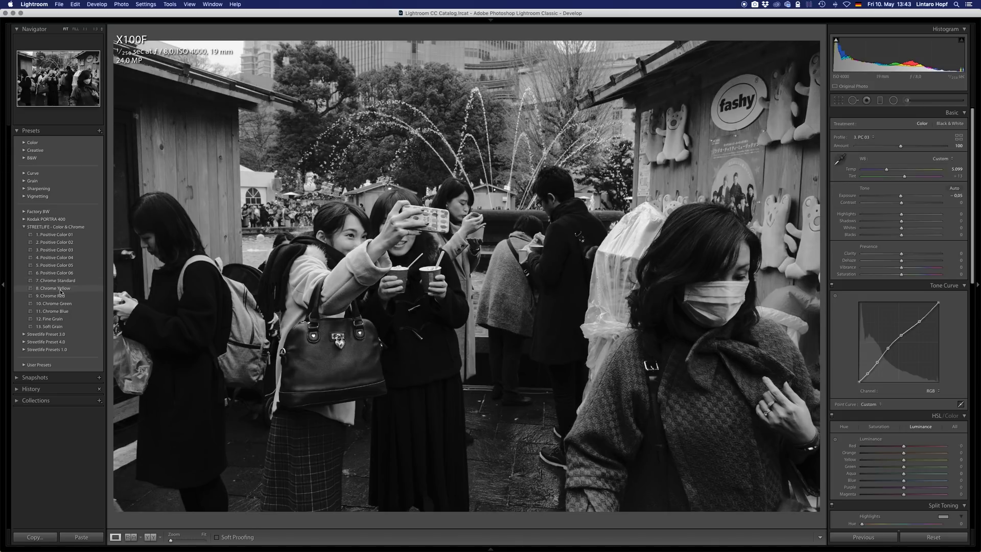
Convert the fountain photo with the 8. Chrome Yellow preset, setting highlights to −19 and raising the shadows slightly.
{"action": "left_click", "coordinate": [61, 289]}
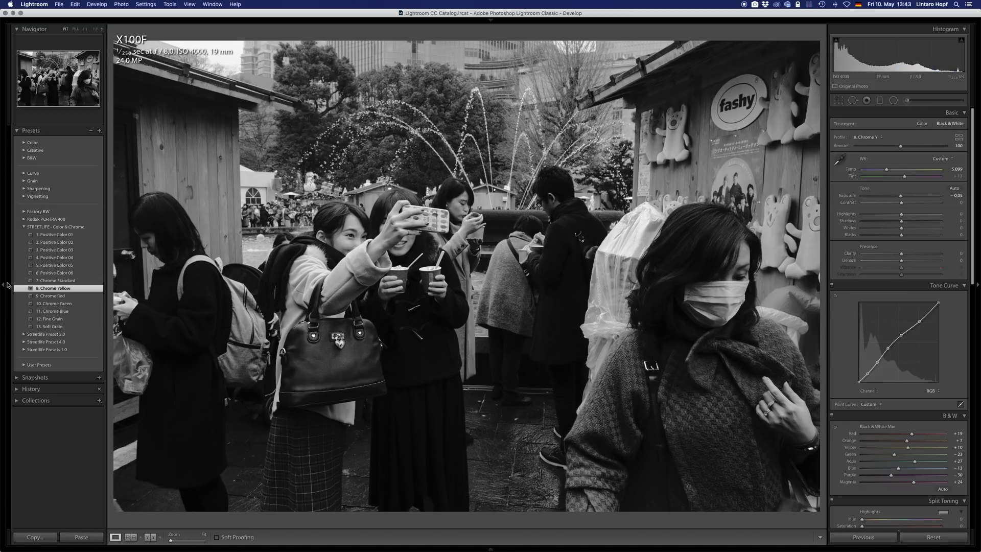
{"action": "left_click", "coordinate": [3, 285]}
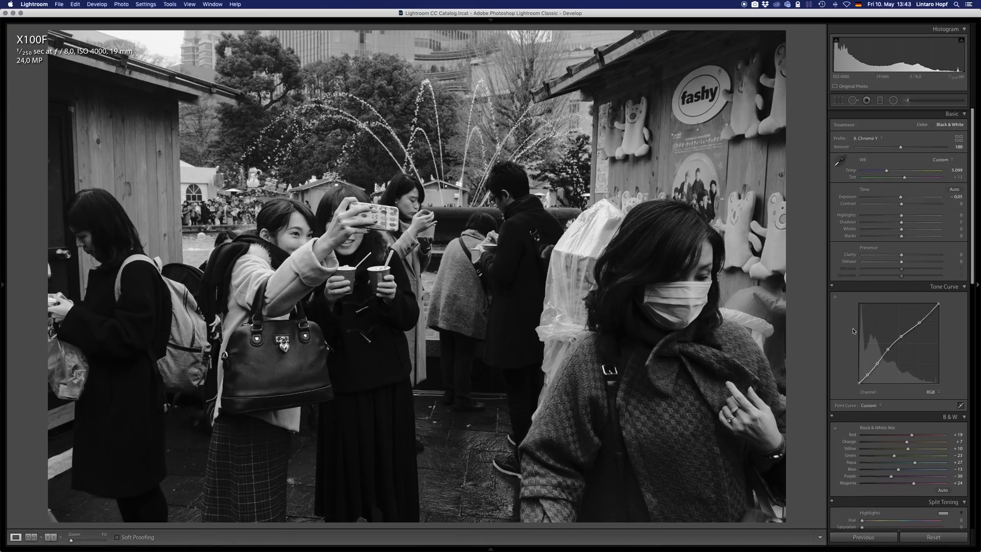
{"action": "left_click_drag", "start_coordinate": [901, 214], "coordinate": [895, 215]}
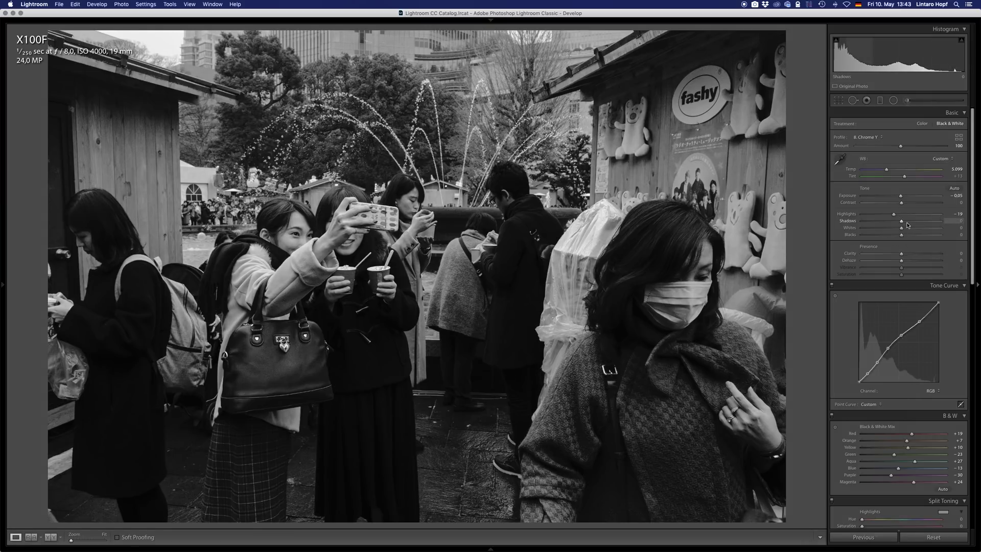
{"action": "left_click_drag", "start_coordinate": [905, 224], "coordinate": [910, 224]}
Reduce the Sharpening amount in the fountain photo's Detail settings.
{"action": "scroll", "coordinate": [58, 326], "scroll_direction": "down", "scroll_amount": 10}
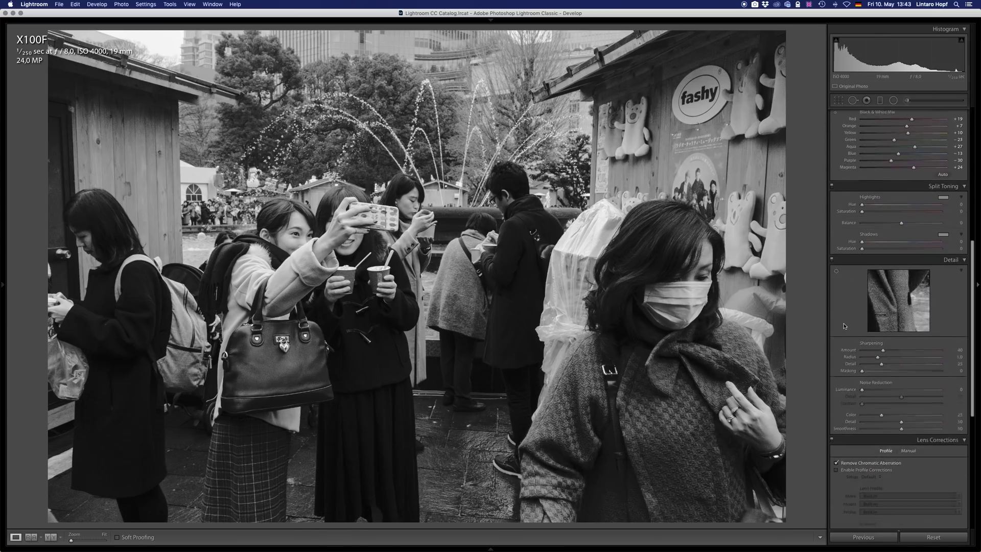
{"action": "left_click_drag", "start_coordinate": [871, 264], "coordinate": [841, 279]}
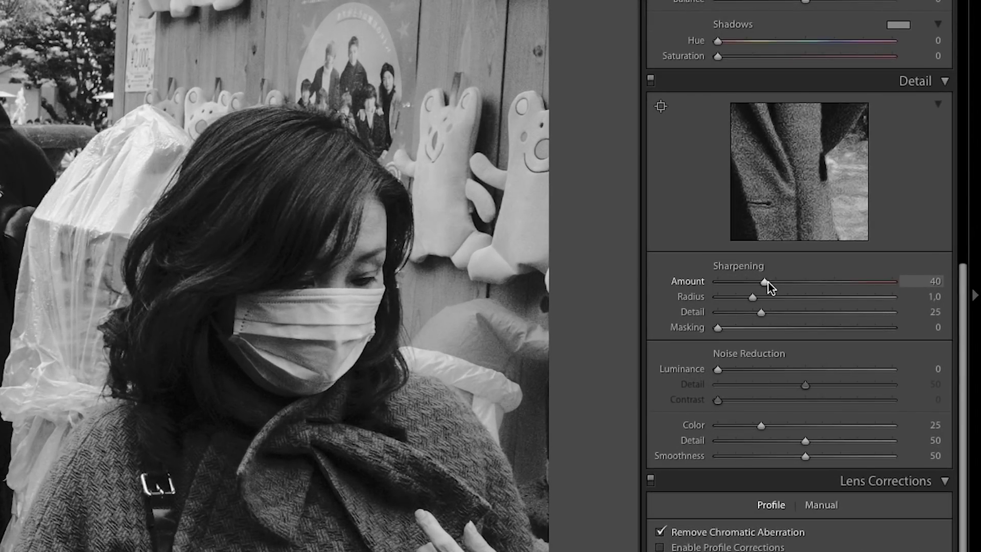
{"action": "left_click_drag", "start_coordinate": [768, 282], "coordinate": [738, 284]}
{"action": "scroll", "coordinate": [689, 240], "scroll_direction": "up", "scroll_amount": 10}
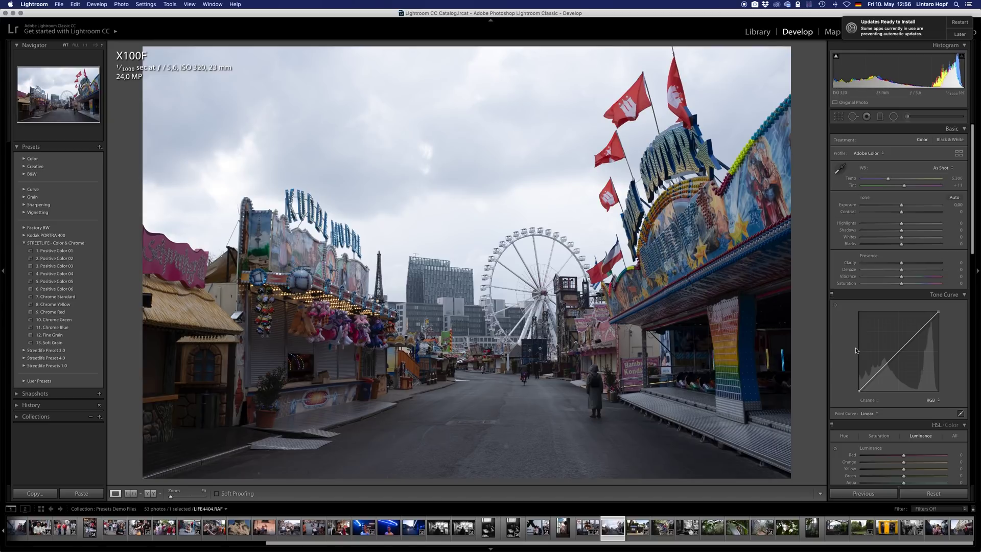
Assign the Camera CLASSIC CHROME profile to the fairground photo, with saturation +7 and exposure +0.15.
{"action": "left_click", "coordinate": [958, 152]}
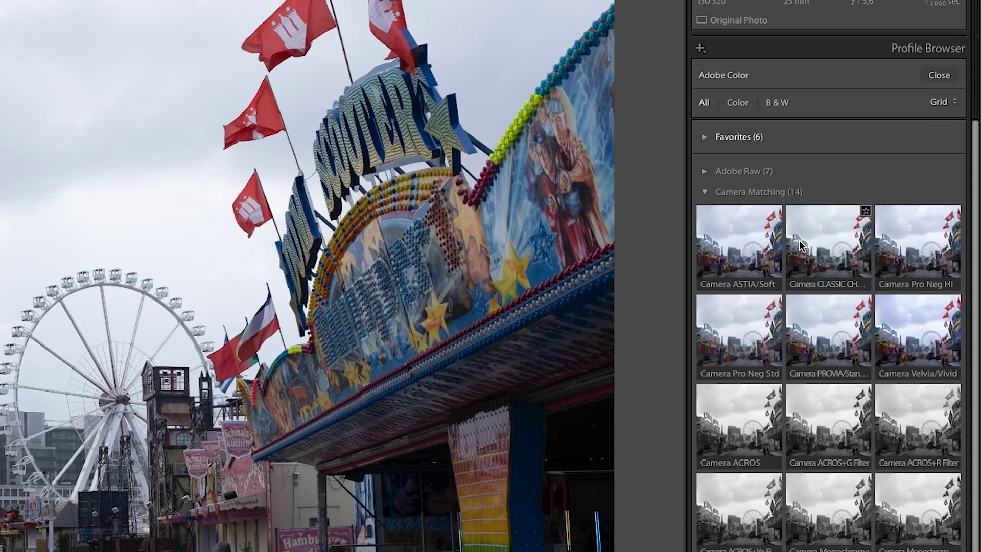
{"action": "left_click", "coordinate": [799, 245]}
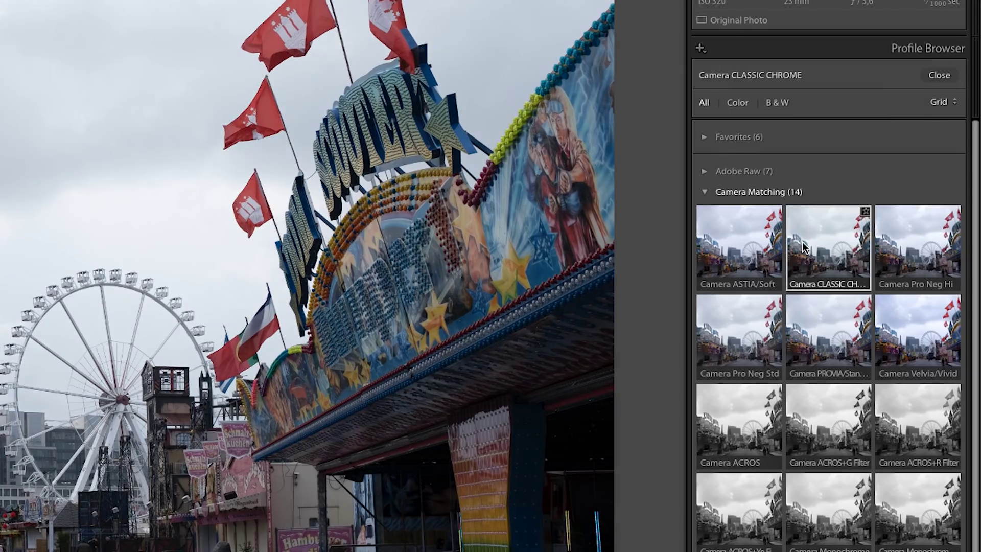
{"action": "left_click", "coordinate": [940, 75]}
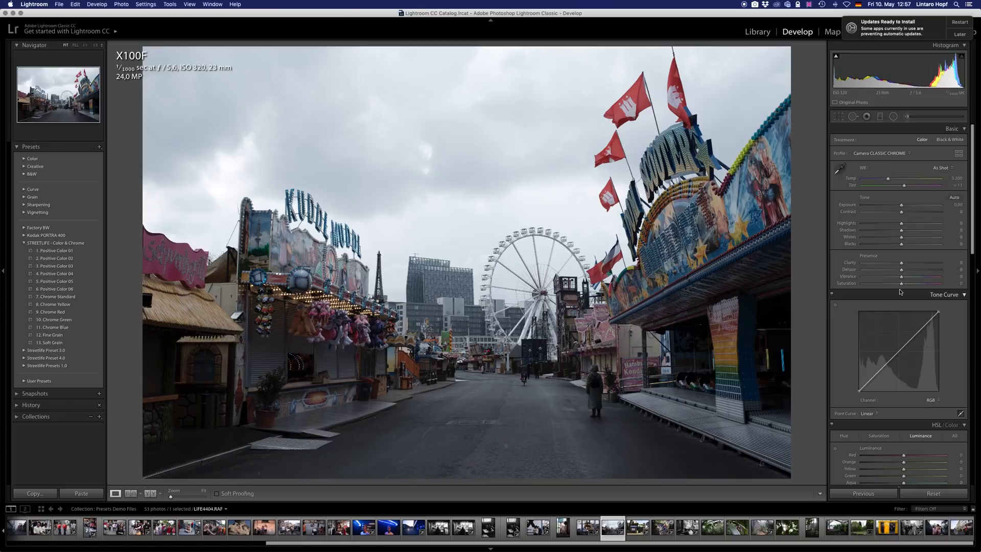
{"action": "left_click_drag", "start_coordinate": [901, 284], "coordinate": [903, 284]}
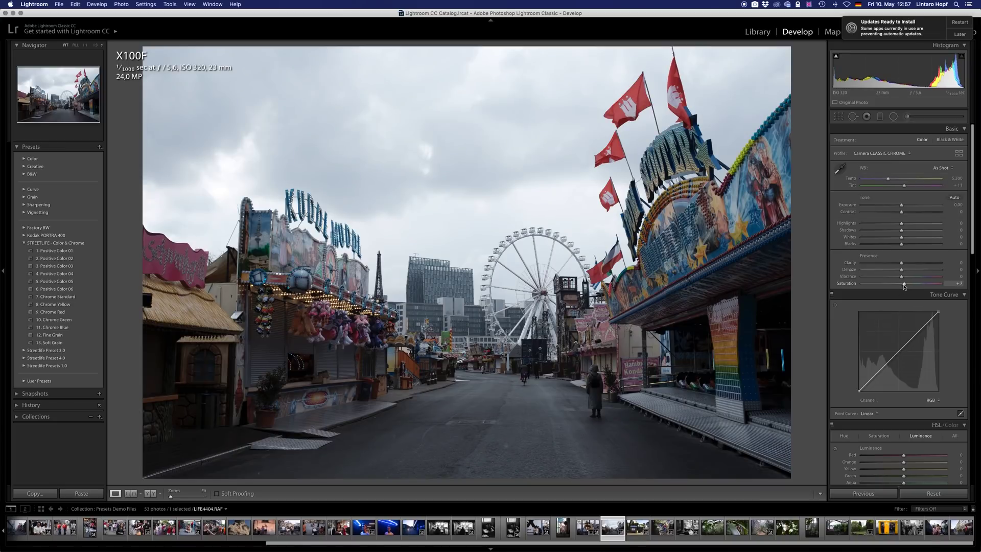
{"action": "left_click_drag", "start_coordinate": [901, 205], "coordinate": [903, 206]}
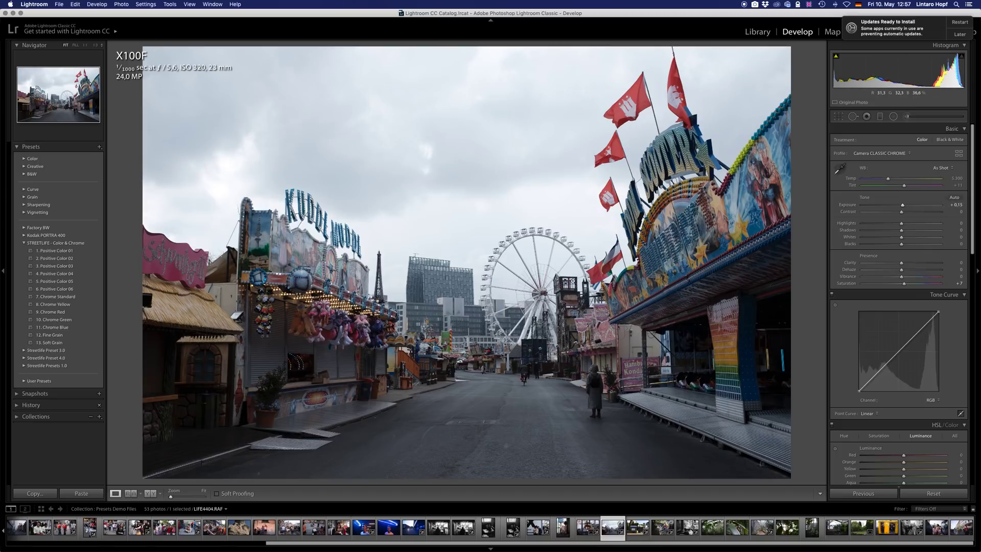
Create a virtual copy of the fairground photo and reset the copy's Develop settings.
{"action": "right_click", "coordinate": [607, 529]}
{"action": "left_click", "coordinate": [636, 451]}
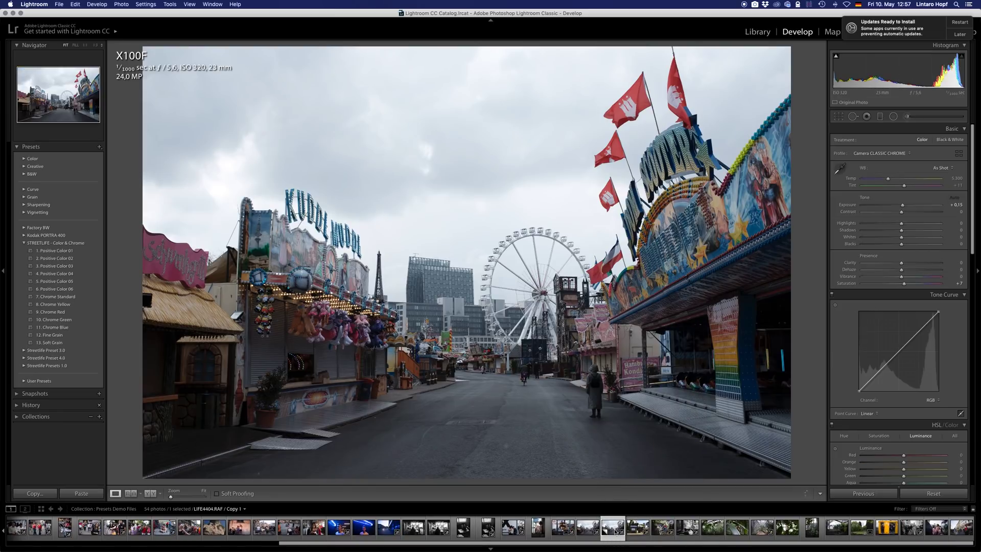
{"action": "left_click", "coordinate": [933, 492]}
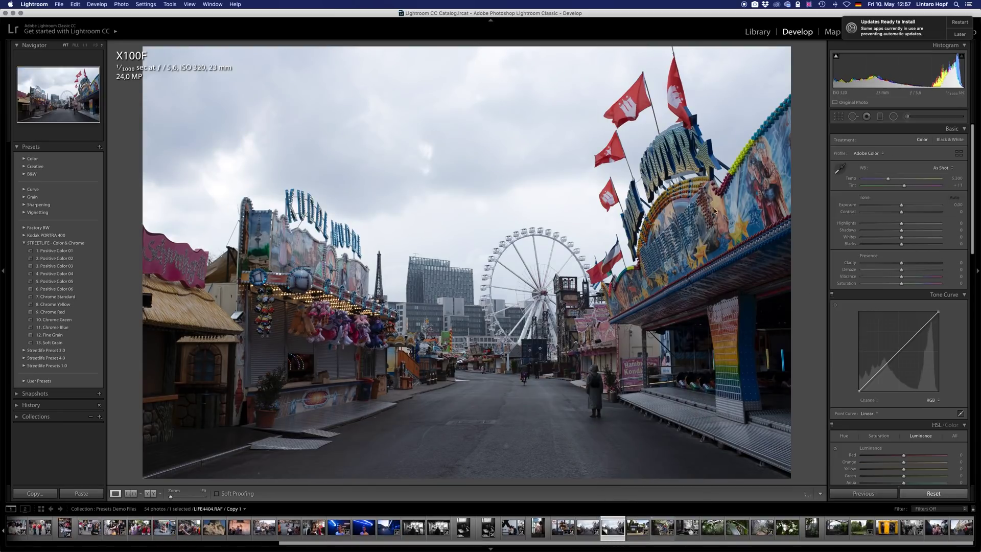
Apply the 1. Positive Color 01 preset to the fairground copy and compare it with the Classic Chrome version.
{"action": "left_click", "coordinate": [54, 250]}
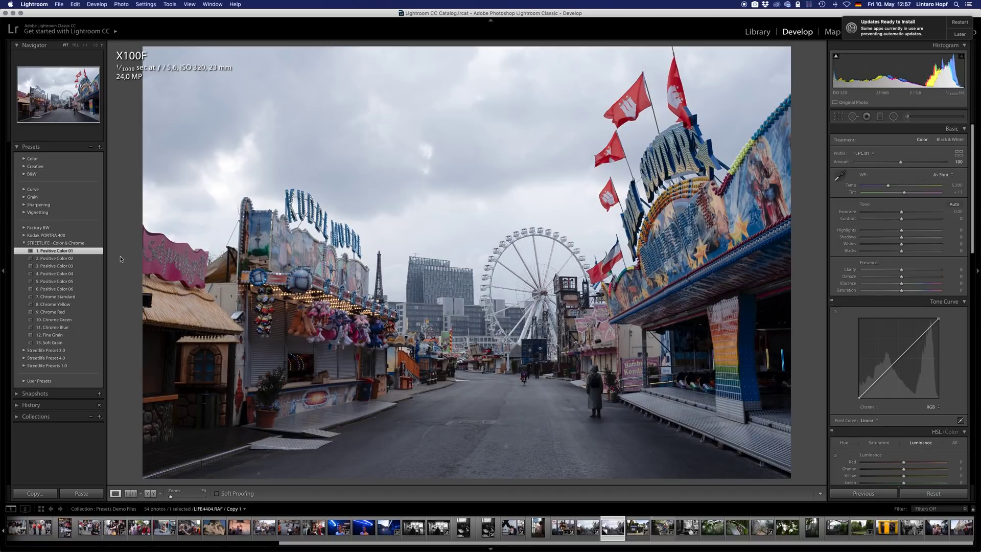
{"action": "left_click", "coordinate": [582, 534]}
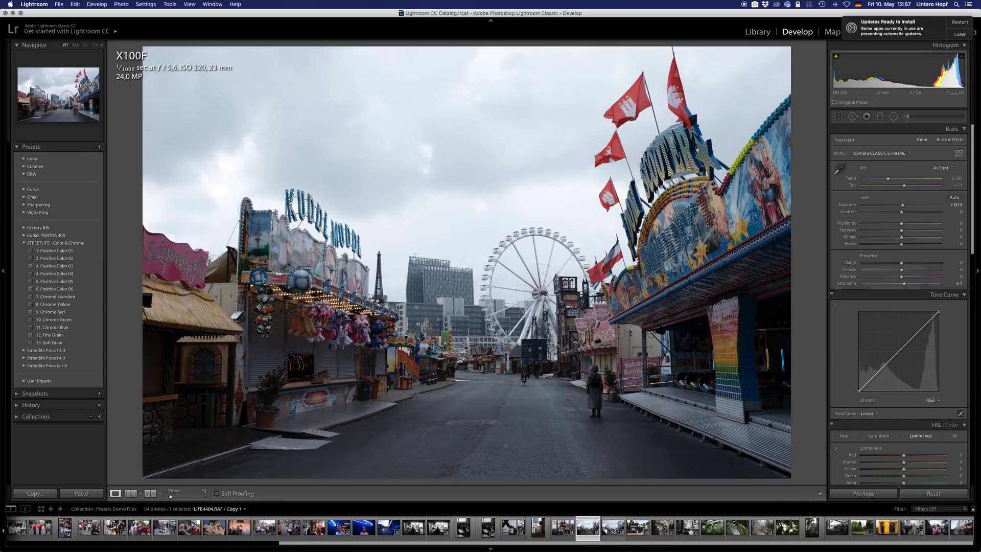
{"action": "left_click", "coordinate": [612, 529]}
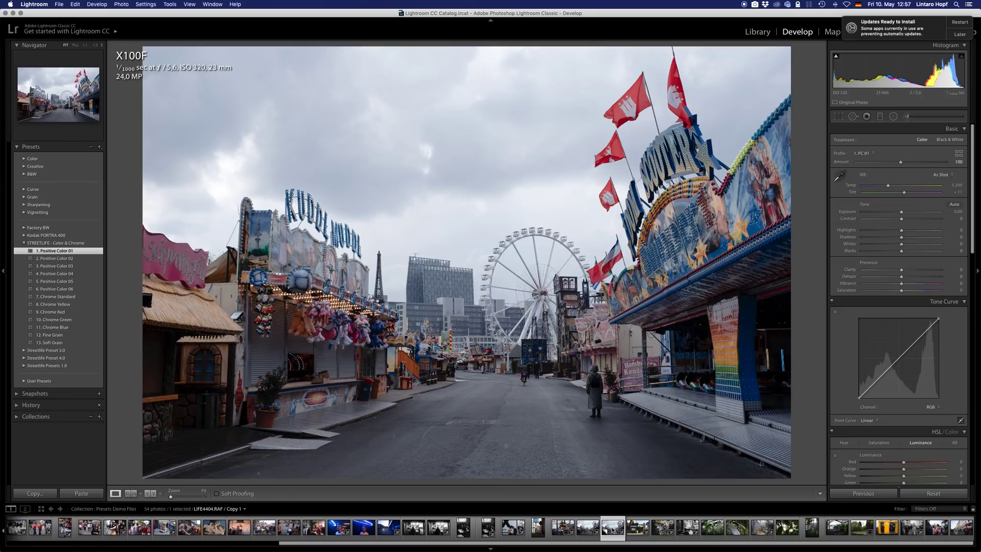
Try the 3. Positive Color 03 preset on the copy against the Classic Chrome version, and replace it with the 2. Positive Color 02 preset.
{"action": "left_click", "coordinate": [67, 266]}
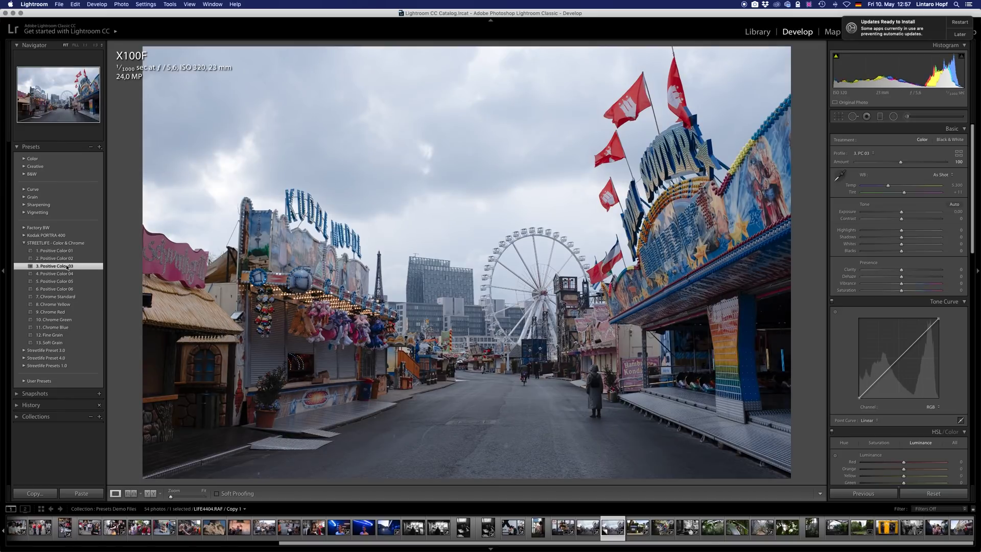
{"action": "left_click", "coordinate": [589, 531]}
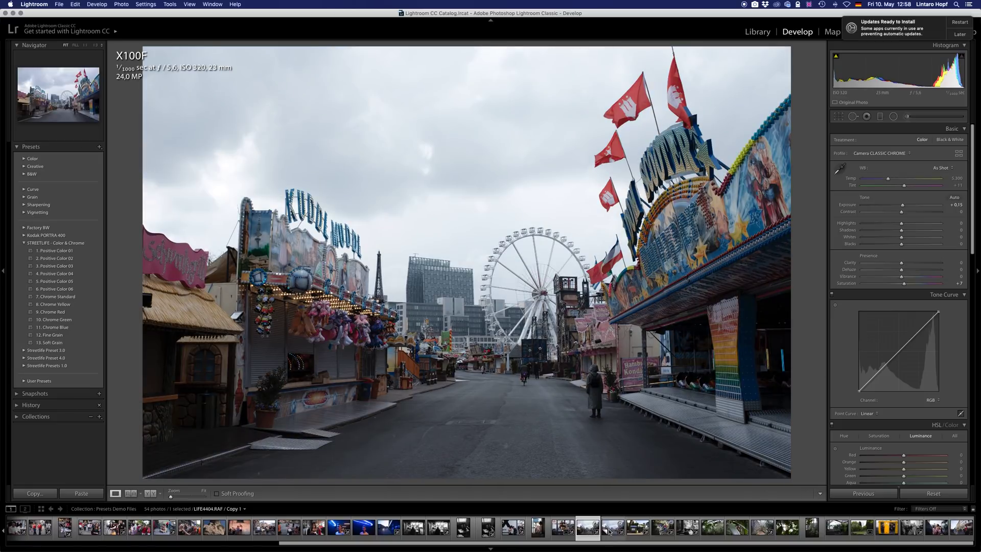
{"action": "left_click", "coordinate": [612, 532]}
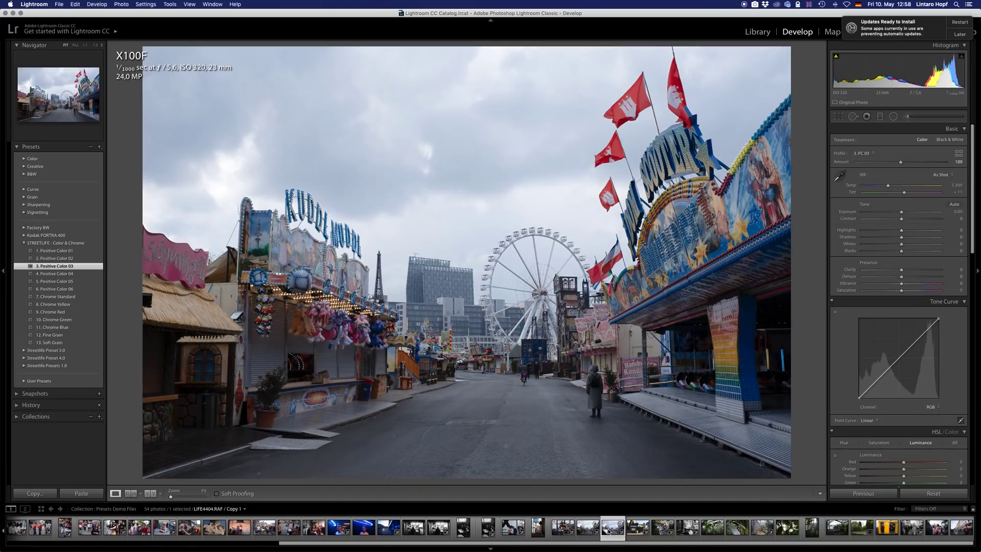
{"action": "left_click", "coordinate": [63, 260]}
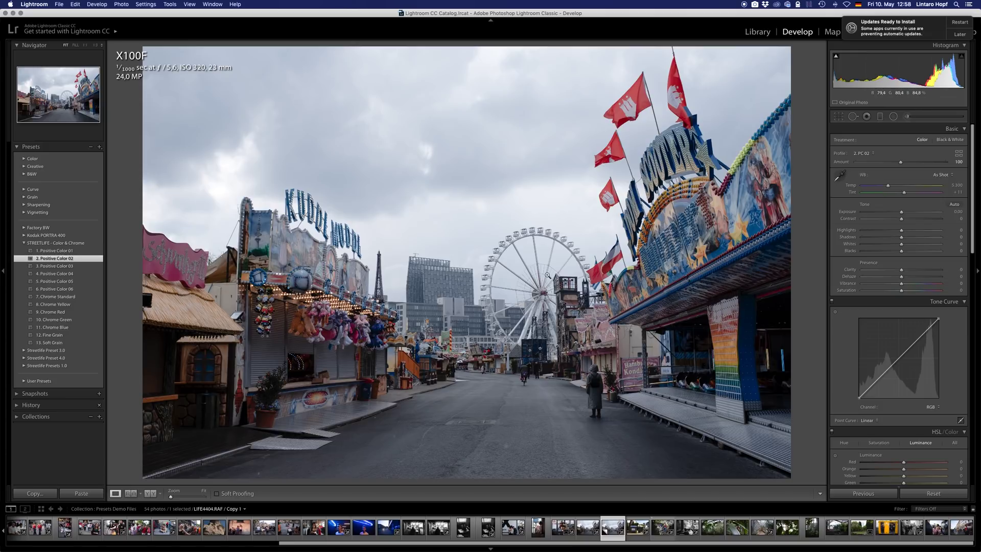
Anchor the highlights and slightly lift the shadows on the tone curve of the Classic Chrome fairground photo.
{"action": "left_click", "coordinate": [588, 526]}
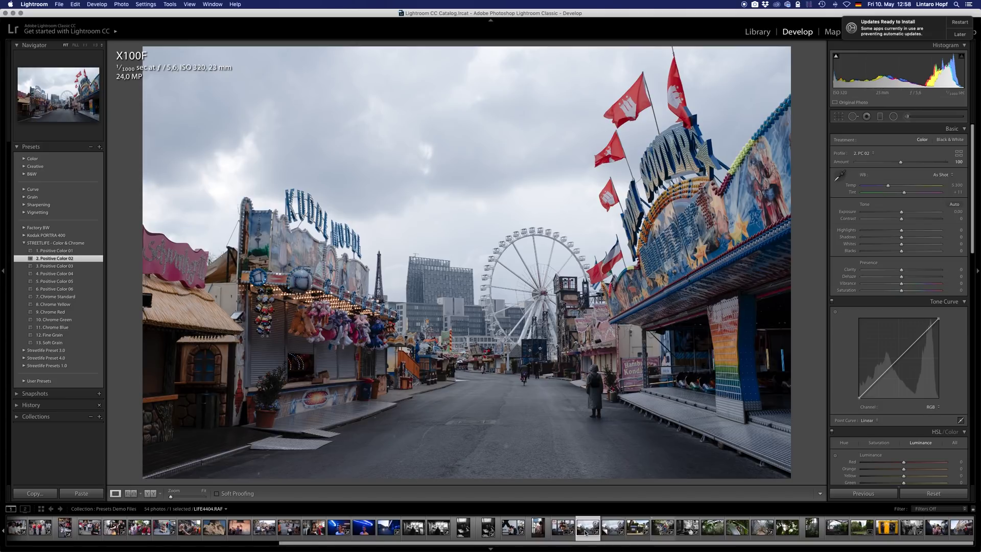
{"action": "left_click", "coordinate": [922, 325]}
{"action": "left_click_drag", "start_coordinate": [884, 365], "coordinate": [884, 360]}
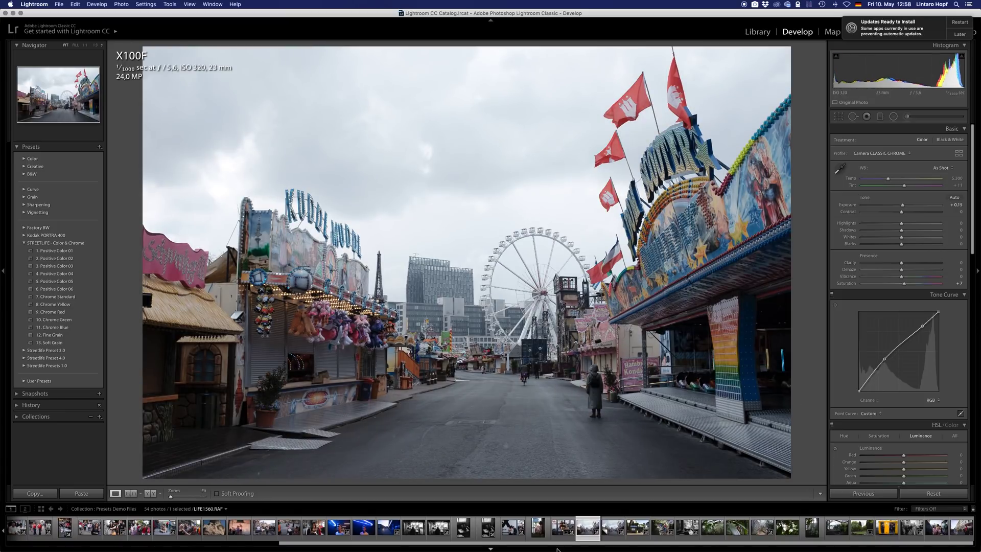
Compare the Classic Chrome fairground photo with its 2. Positive Color 02 copy, both in full view and zoomed in on the distant stalls.
{"action": "left_click", "coordinate": [615, 531]}
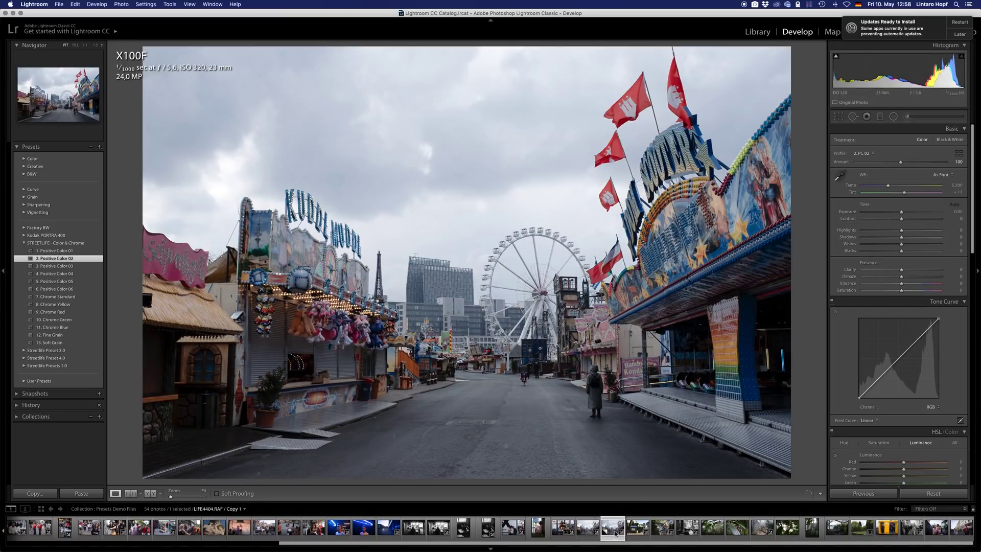
{"action": "left_click", "coordinate": [588, 531]}
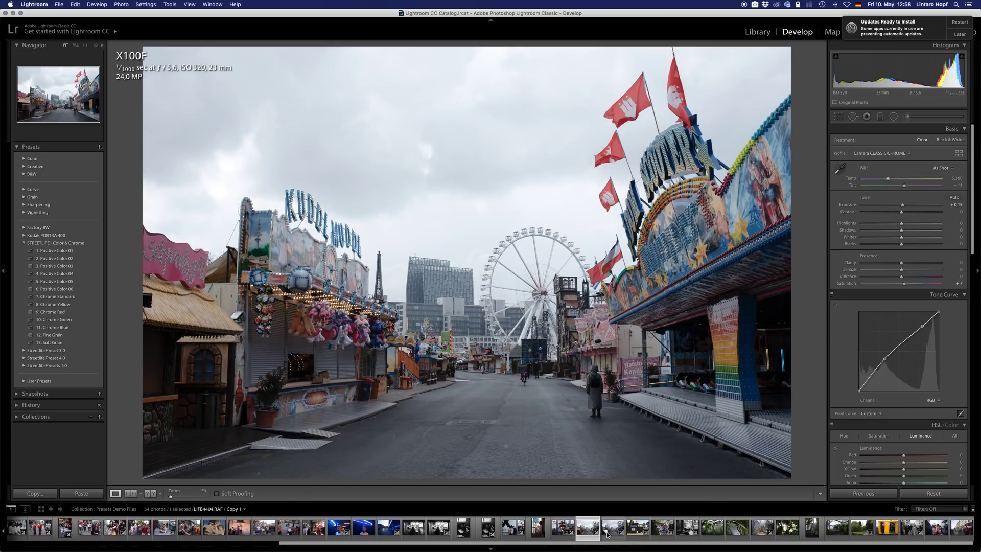
{"action": "left_click", "coordinate": [609, 531]}
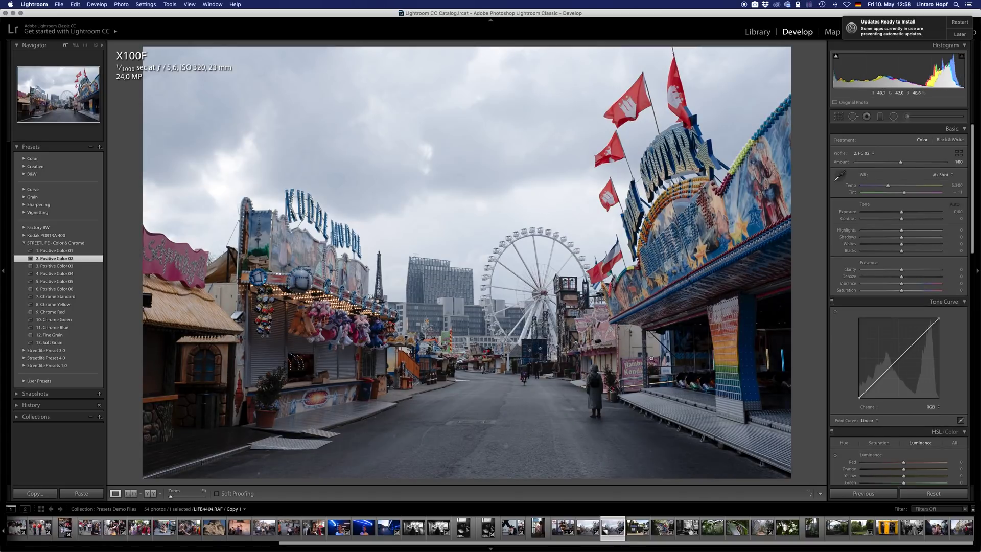
{"action": "left_click", "coordinate": [449, 348]}
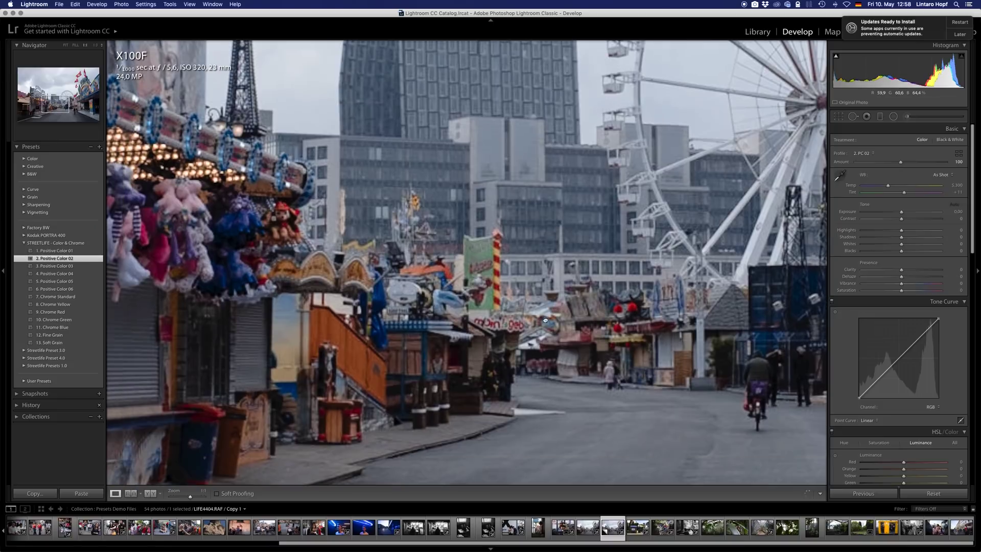
{"action": "left_click", "coordinate": [554, 386]}
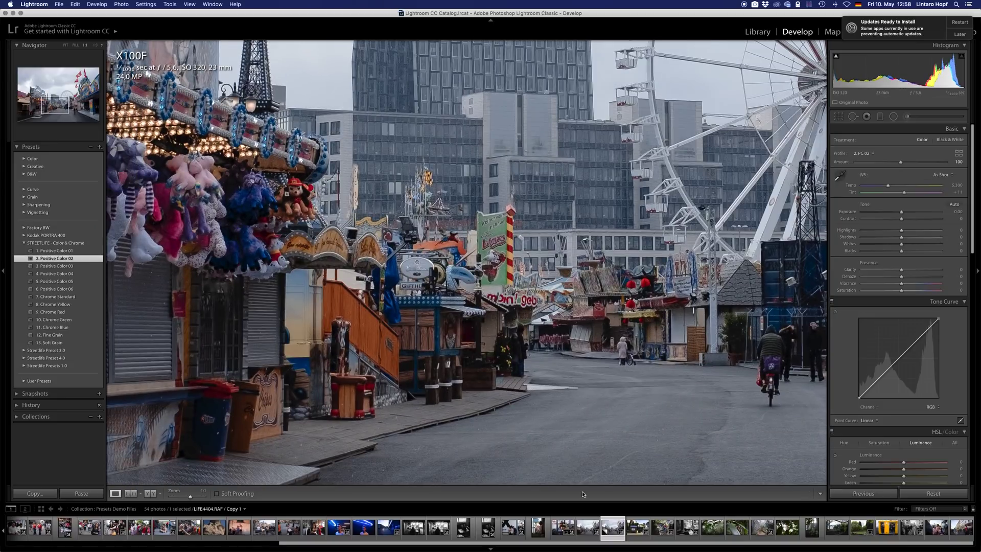
{"action": "left_click", "coordinate": [586, 530]}
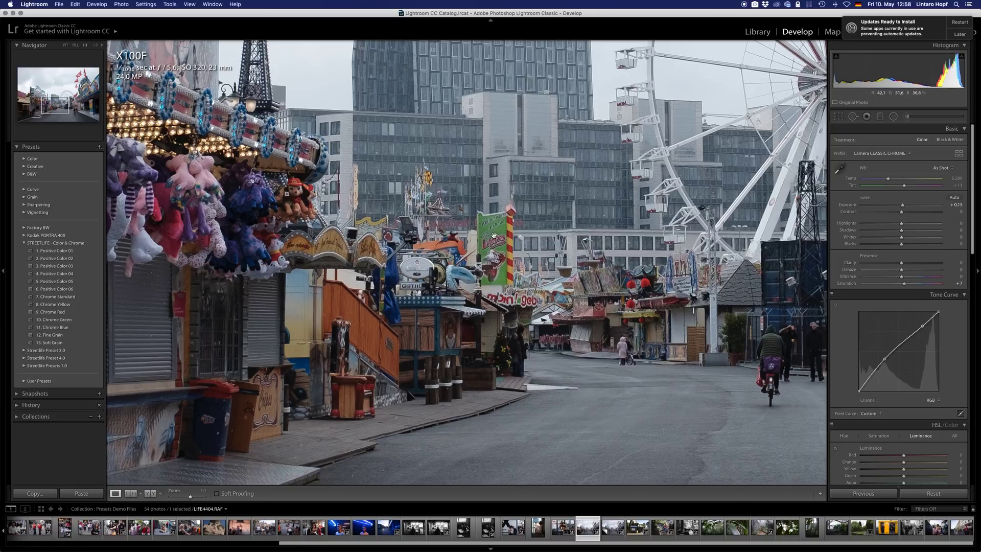
{"action": "left_click", "coordinate": [607, 529]}
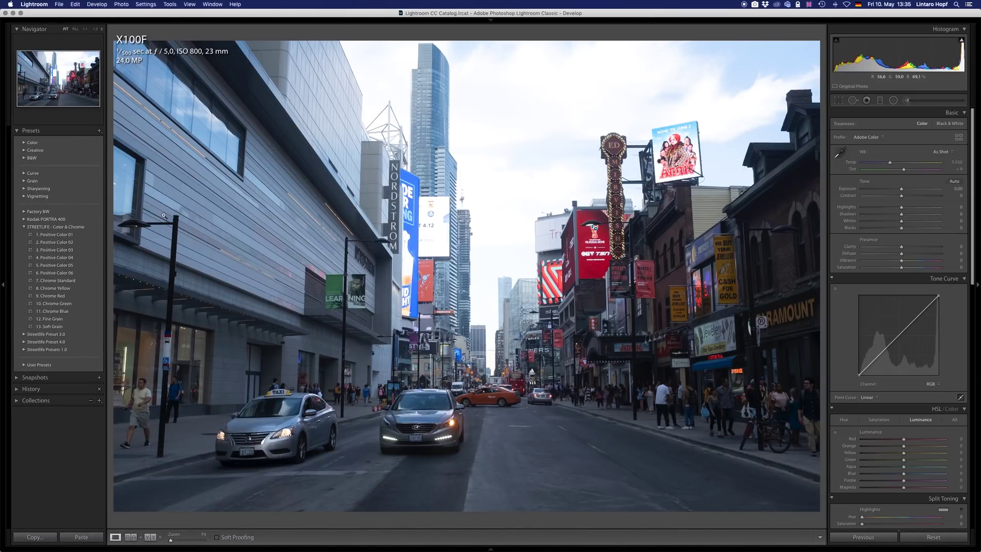
Apply the 1. Positive Color 01 preset to the city street photo with the taxi and review its Develop settings.
{"action": "left_click", "coordinate": [73, 235]}
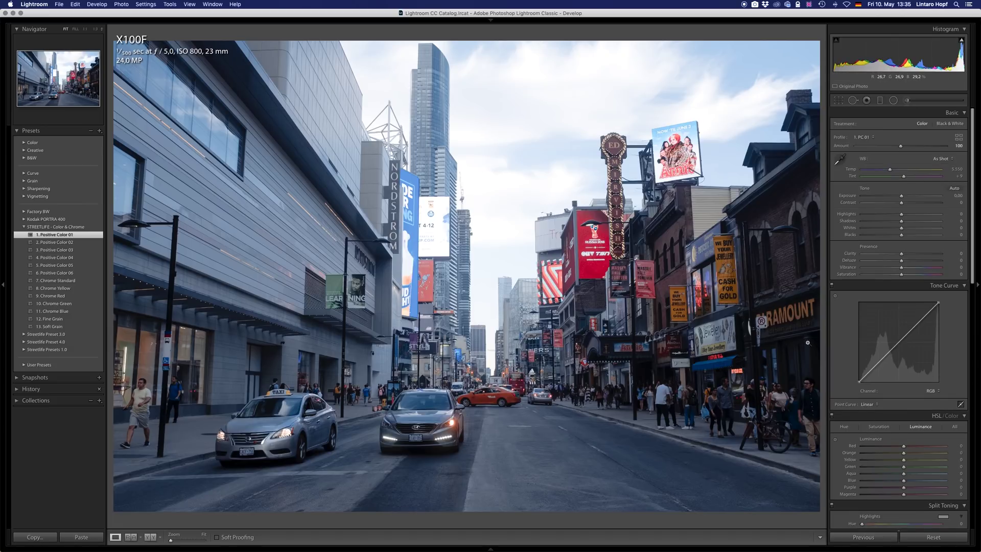
{"action": "scroll", "coordinate": [838, 334], "scroll_direction": "down", "scroll_amount": 10}
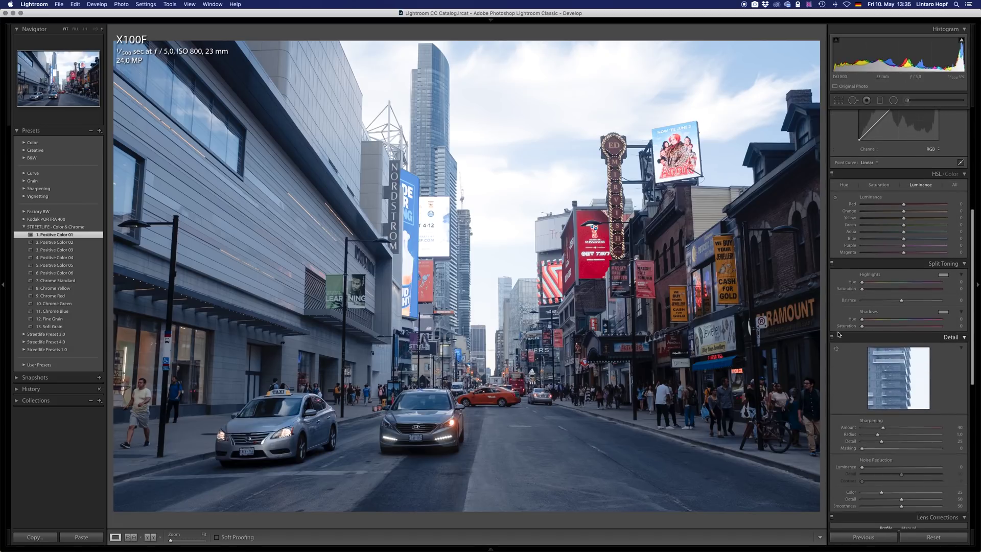
{"action": "scroll", "coordinate": [870, 429], "scroll_direction": "up", "scroll_amount": 10}
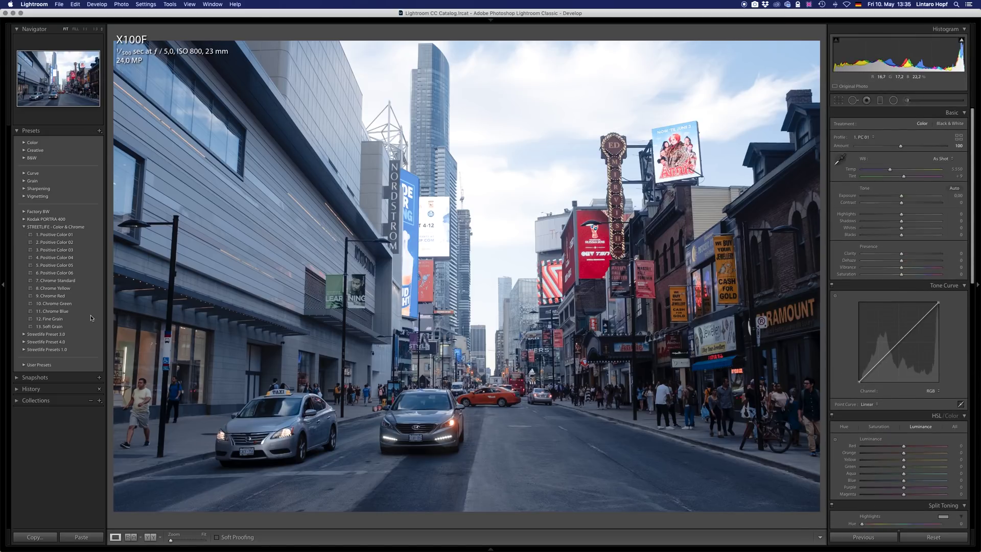
Add the 13. Soft Grain preset to the city street photo and inspect the grain up close and in full view.
{"action": "left_click", "coordinate": [45, 326]}
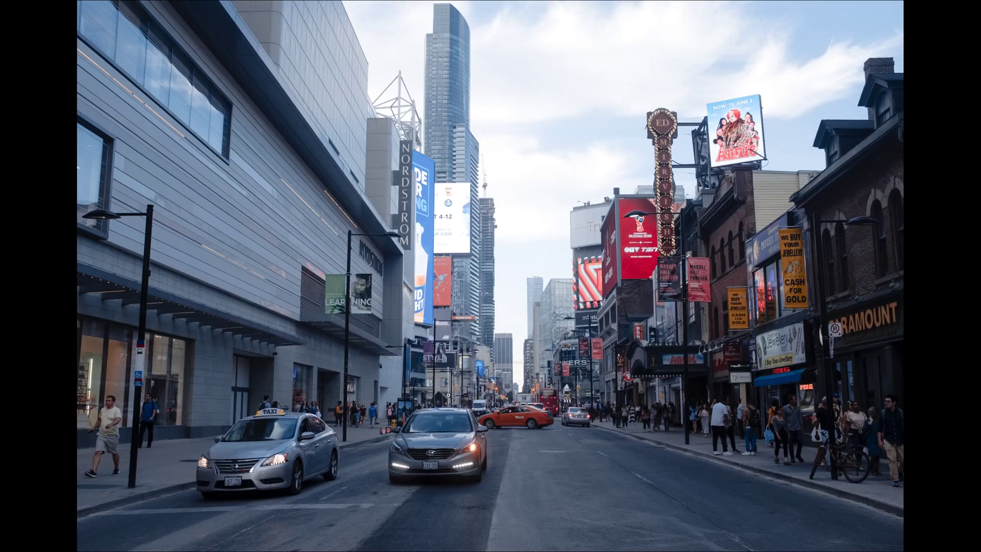
{"action": "scroll", "coordinate": [578, 385], "scroll_direction": "up", "scroll_amount": 5}
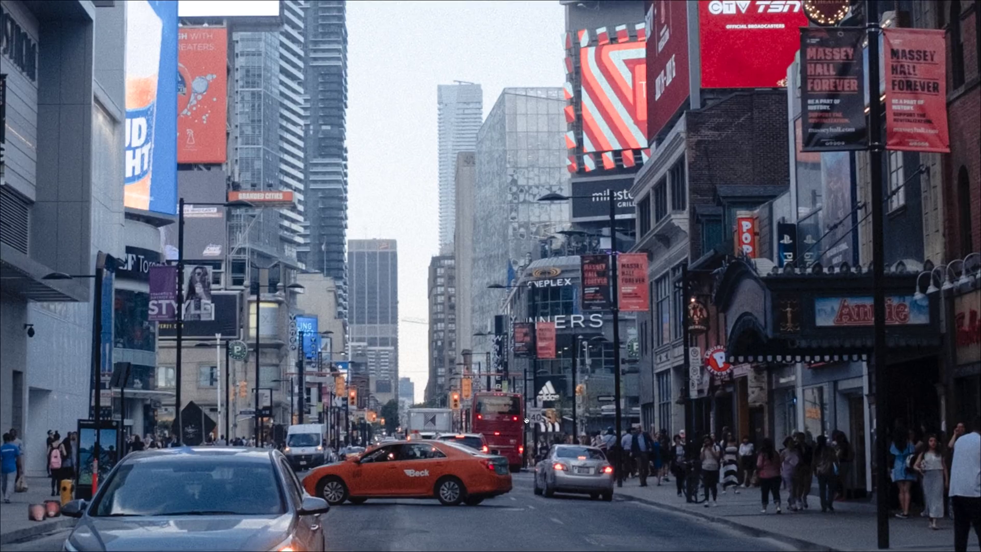
{"action": "left_click_drag", "start_coordinate": [593, 471], "coordinate": [598, 469]}
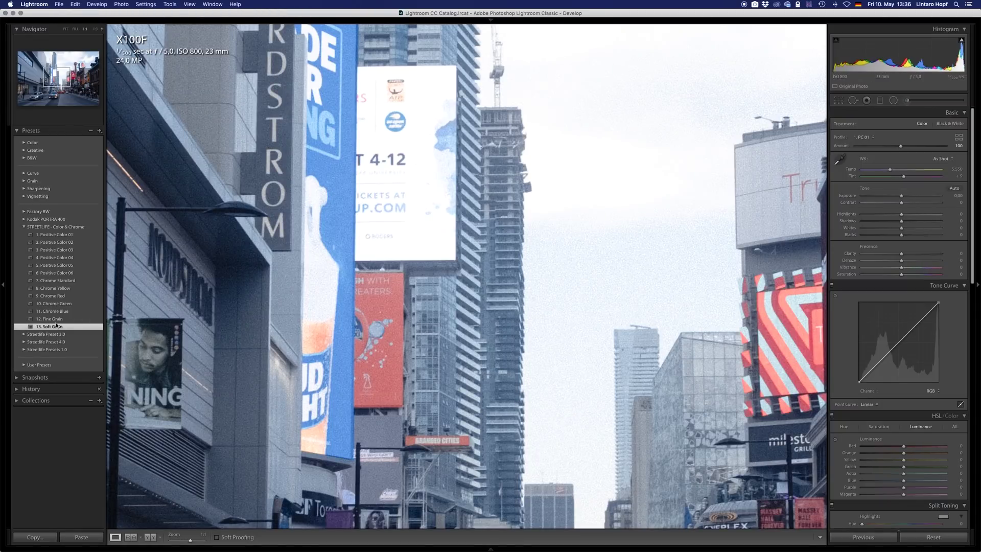
{"action": "left_click", "coordinate": [564, 425]}
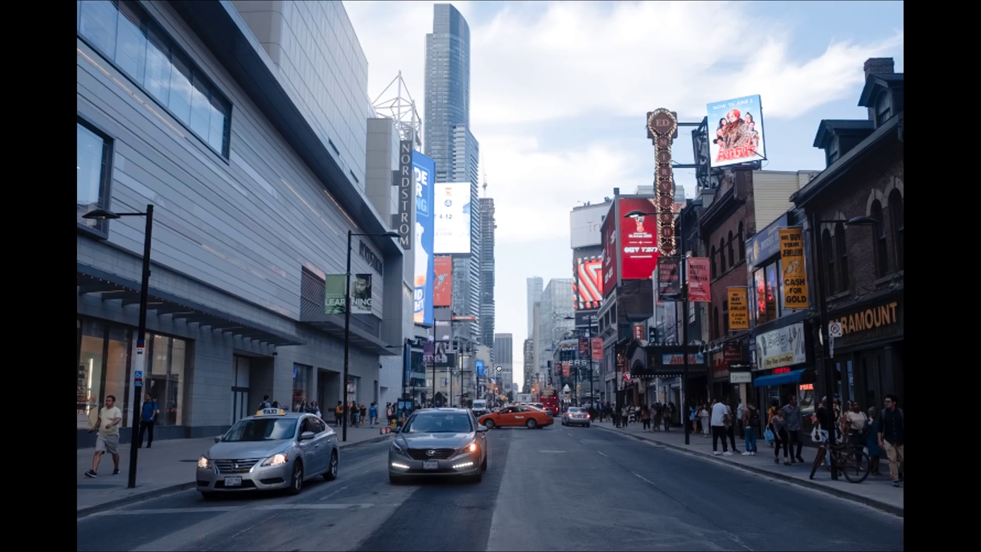
{"action": "left_click", "coordinate": [501, 381]}
{"action": "left_click", "coordinate": [506, 377]}
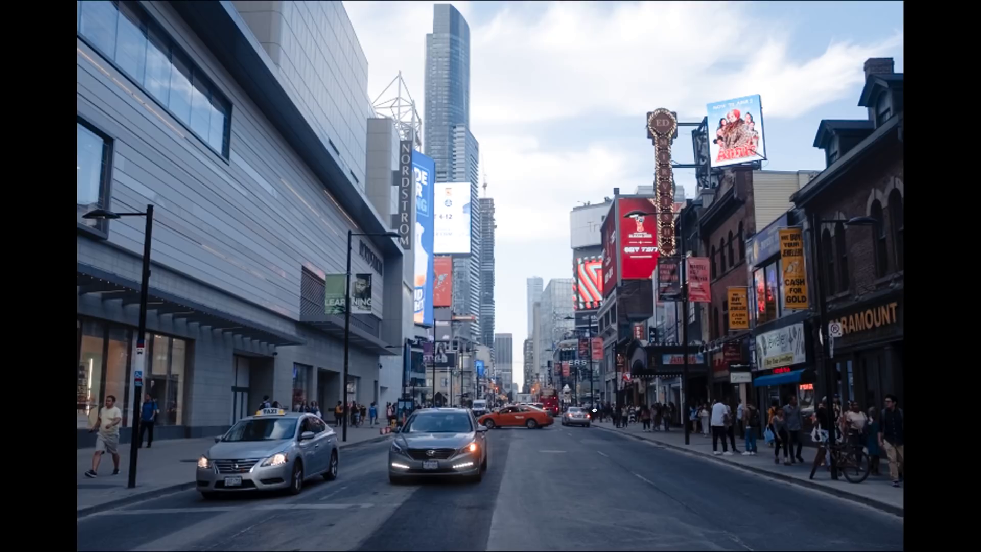